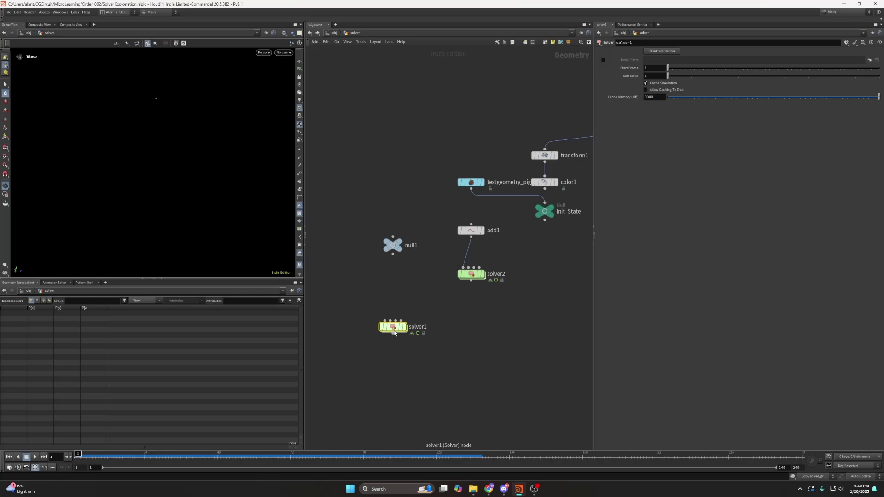
Step: Open solver1 and examine its Prev_Frame and four input nodes, then return to the parent network
double_click(393, 328)
left_click_drag(400, 237, 372, 238)
left_click_drag(443, 207, 573, 285)
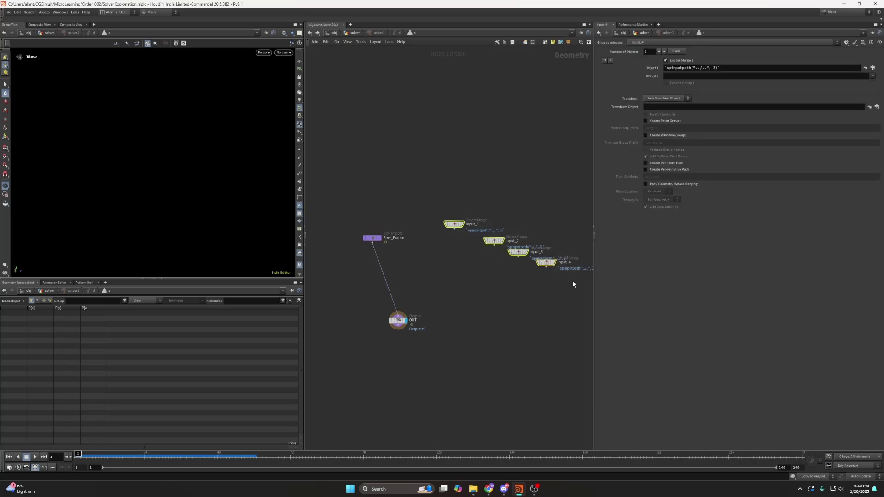
left_click(356, 33)
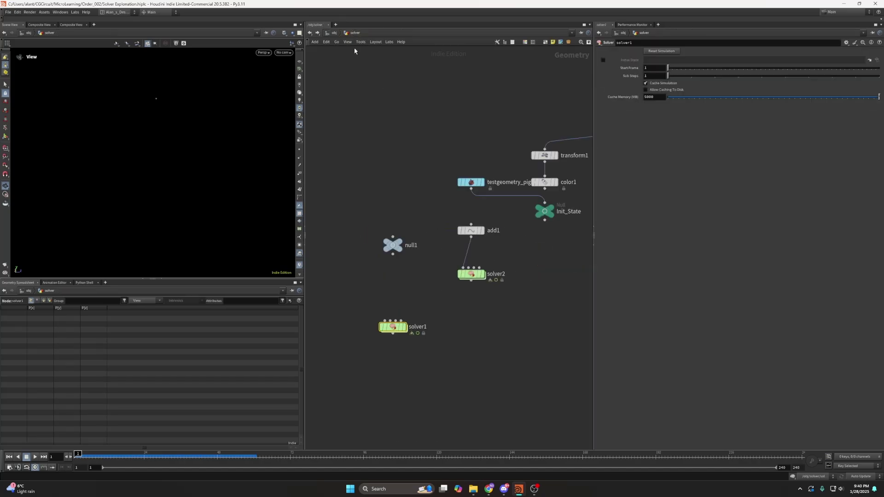
Step: Examine solver1's internal levels, from the null inputs and DOP network down to the network inside its SOP Solver
double_click(393, 327)
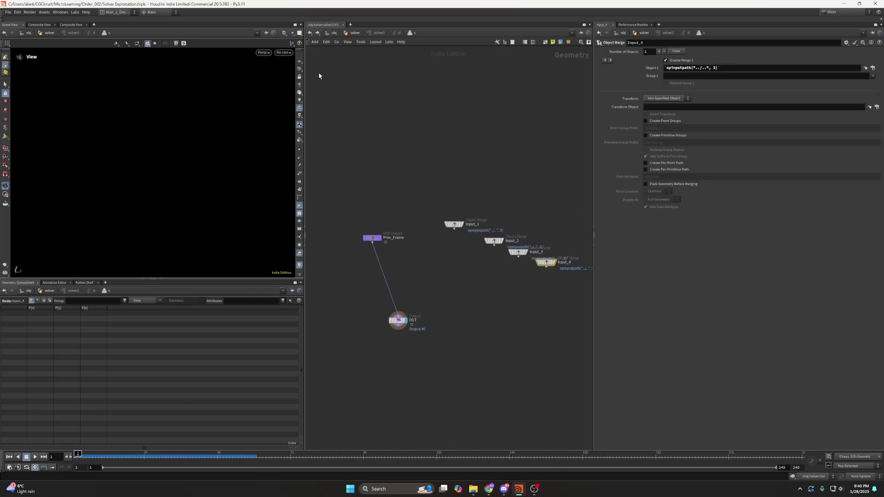
left_click(377, 33)
left_click_drag(408, 284, 455, 308)
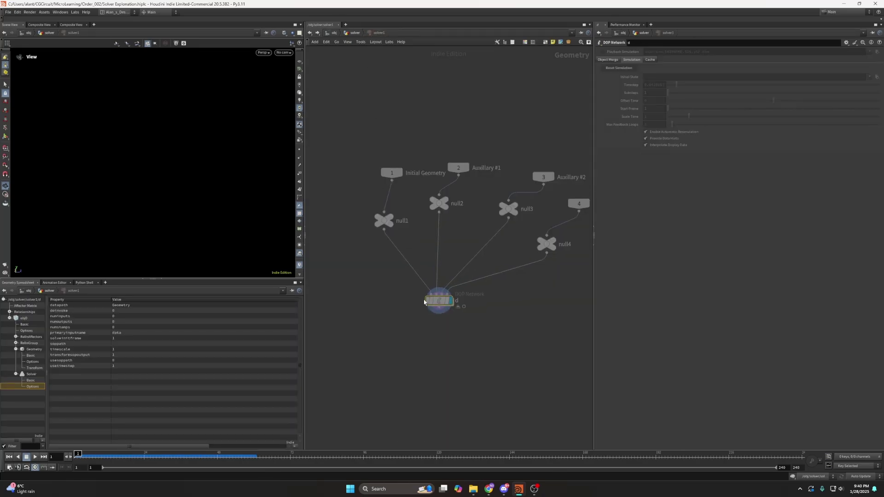
double_click(439, 300)
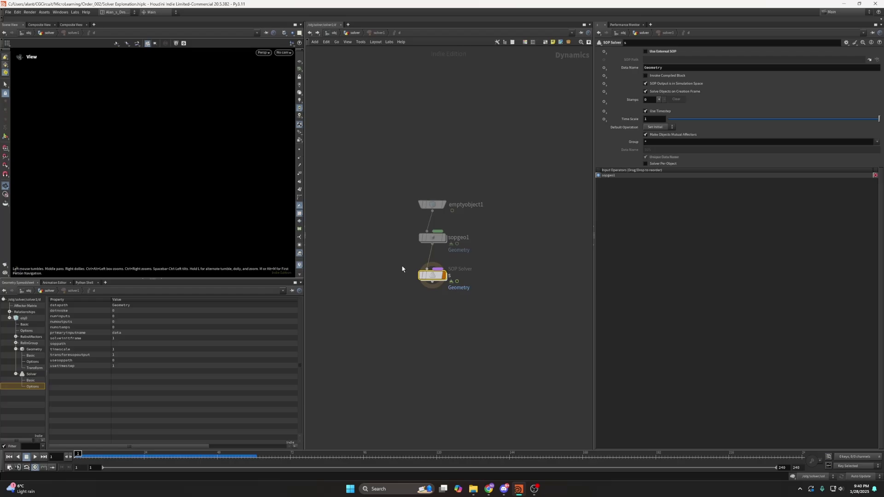
left_click_drag(434, 276, 434, 283)
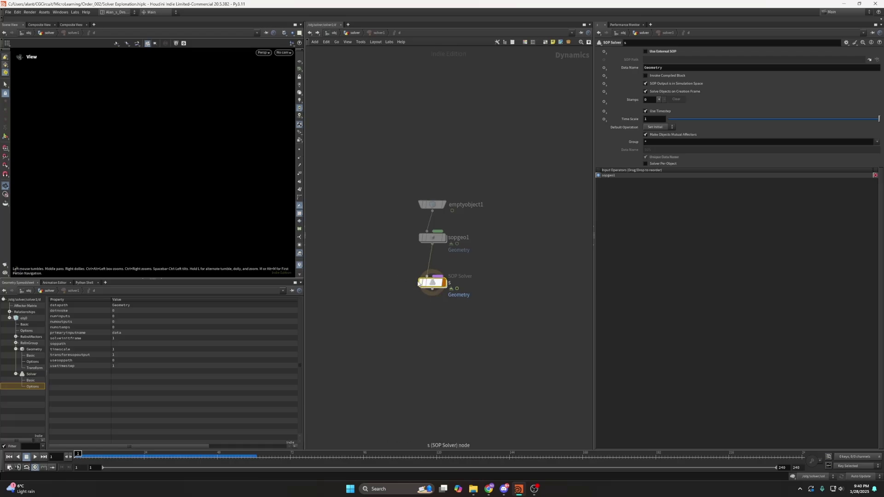
double_click(430, 288)
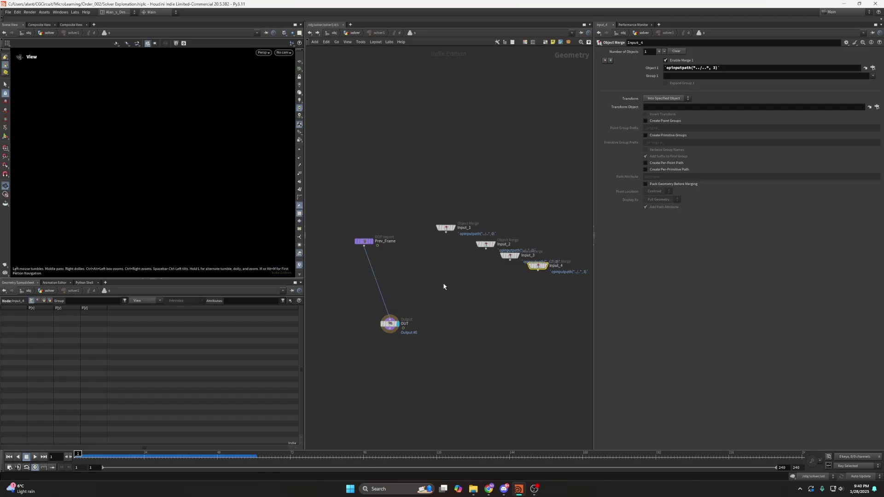
key("Tab")
type("tra")
left_click(536, 18)
left_click(388, 289)
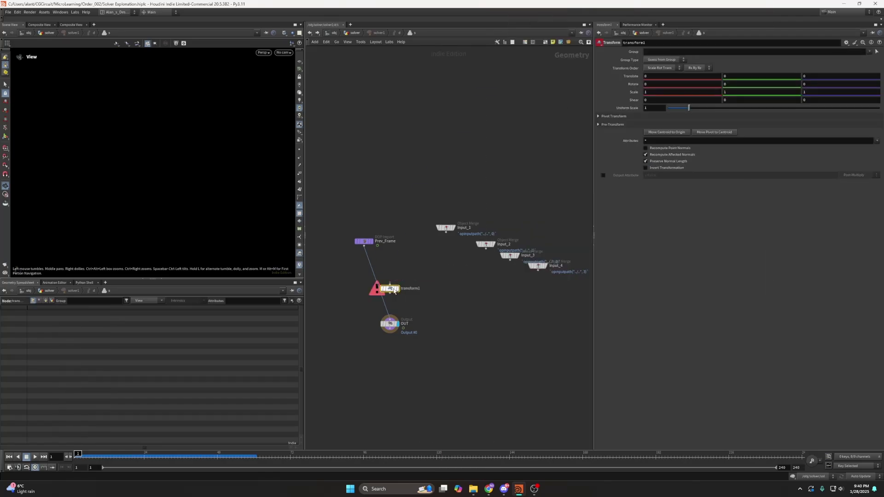
left_click_drag(389, 289, 423, 280)
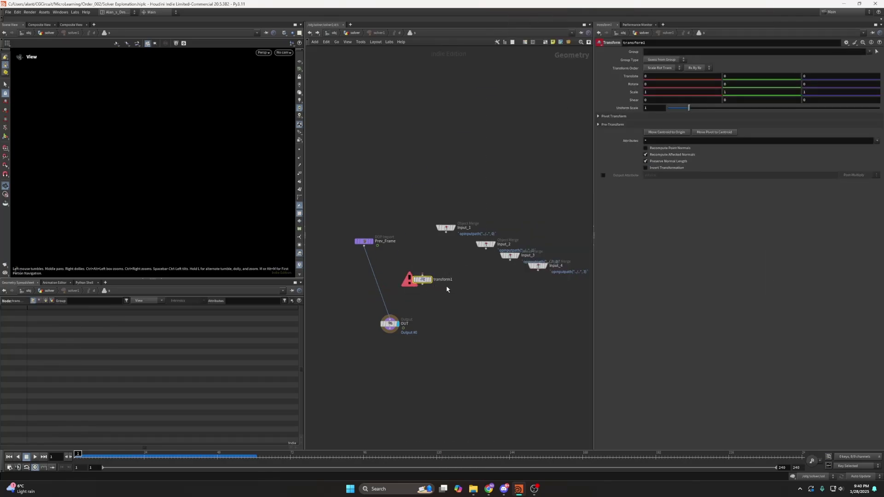
key("Delete")
Step: Leave solver1's internal network and display the Trail solver's output framed in the viewport
left_click(364, 241)
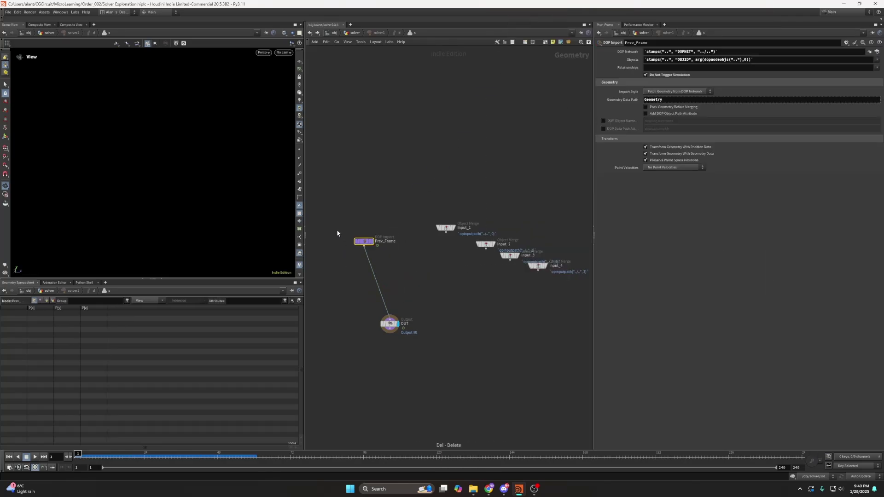
left_click(356, 32)
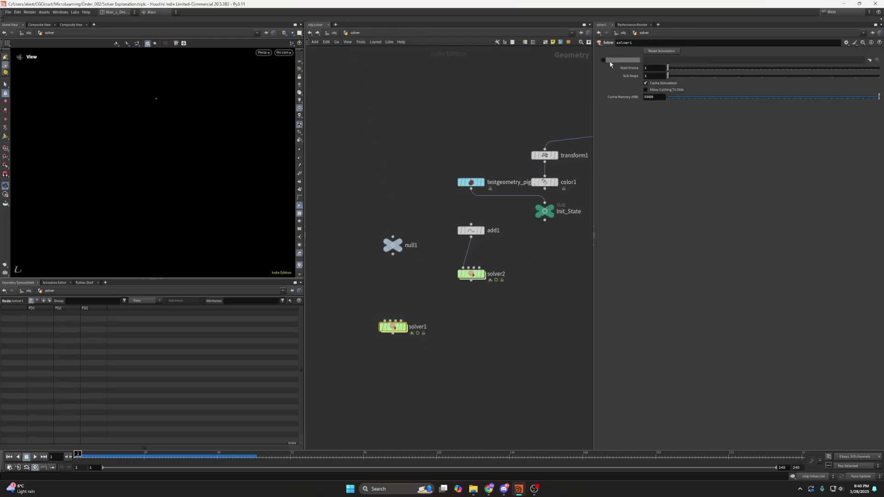
middle_click_drag(523, 263, 418, 281)
left_click(512, 293)
key("r")
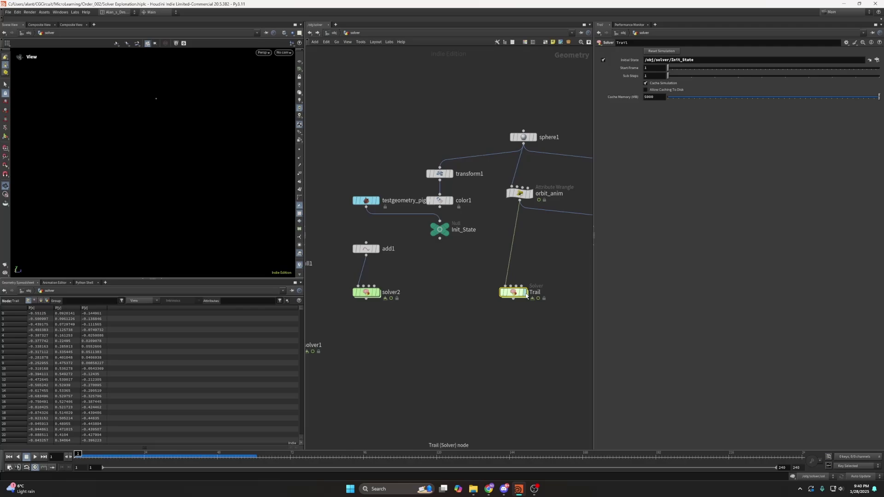
key("space+f")
scroll(233, 158, "down", 4)
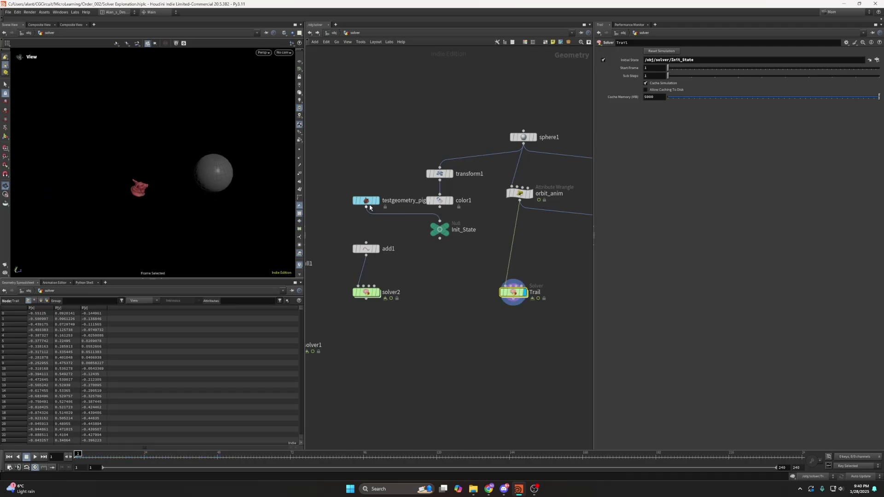
Step: Connect color1's output to the Init_State null in place of the test pig geometry
left_click_drag(440, 207, 450, 218)
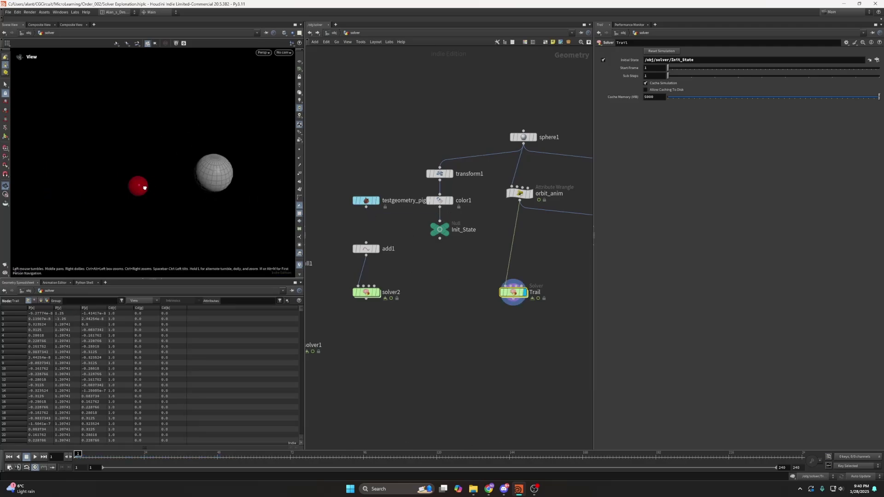
Step: Display the orbit_anim wrangle, scrub the timeline to frame 203, and examine its VEX expression
left_click(518, 193)
left_click(530, 194)
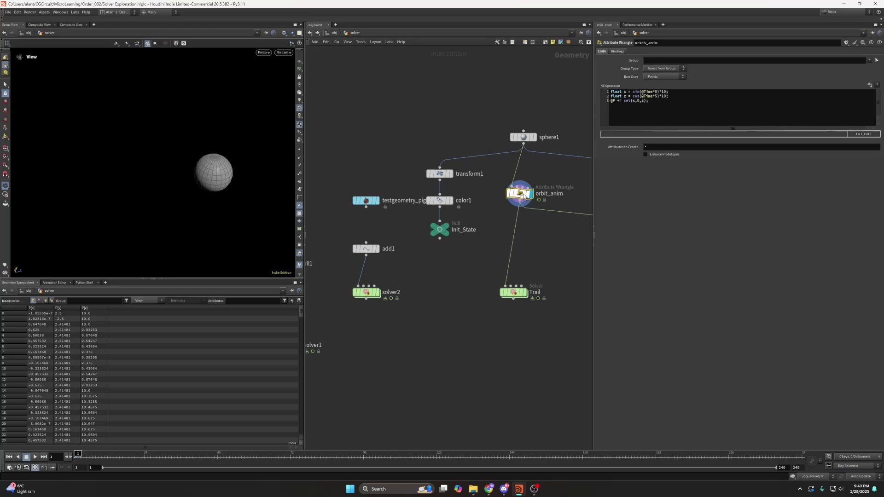
left_click_drag(82, 456, 527, 496)
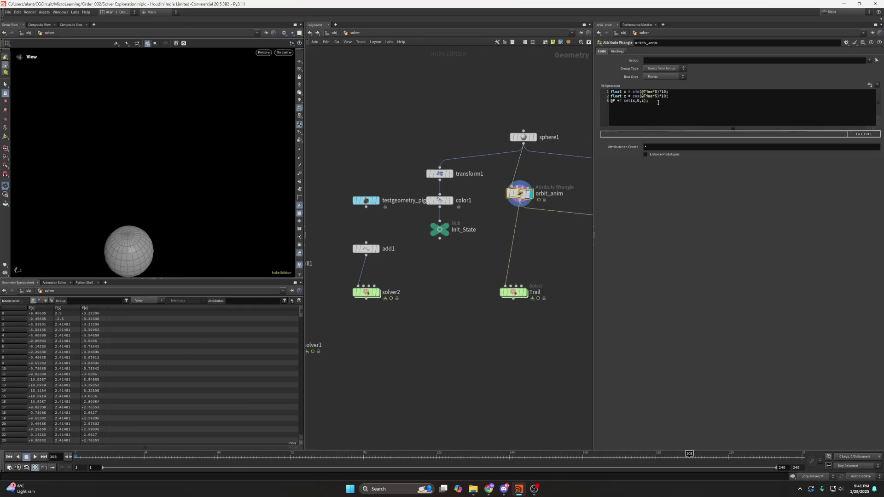
left_click(629, 100)
key("ctrl+a")
left_click(629, 100)
Step: Display the Trail solver's output with the whole ring in view and scrub back near the timeline's start
middle_click_drag(544, 256, 514, 218)
left_click_drag(536, 224, 451, 286)
left_click(496, 258)
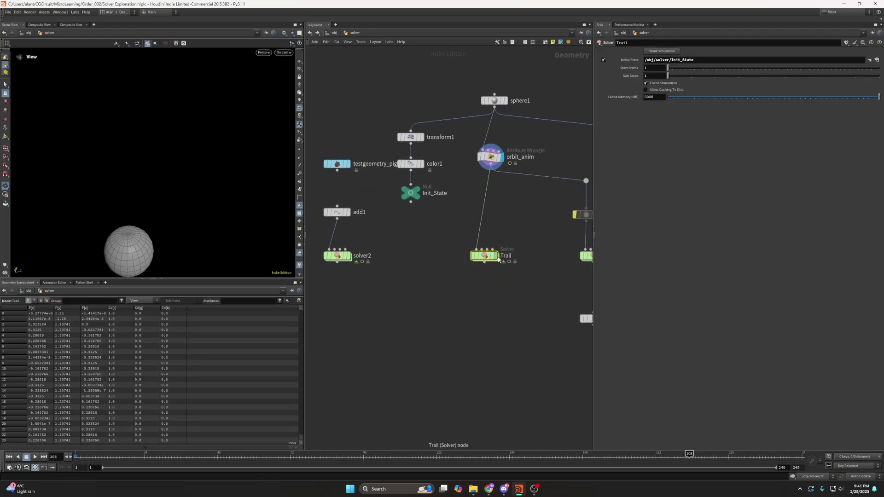
scroll(105, 183, "down", 5)
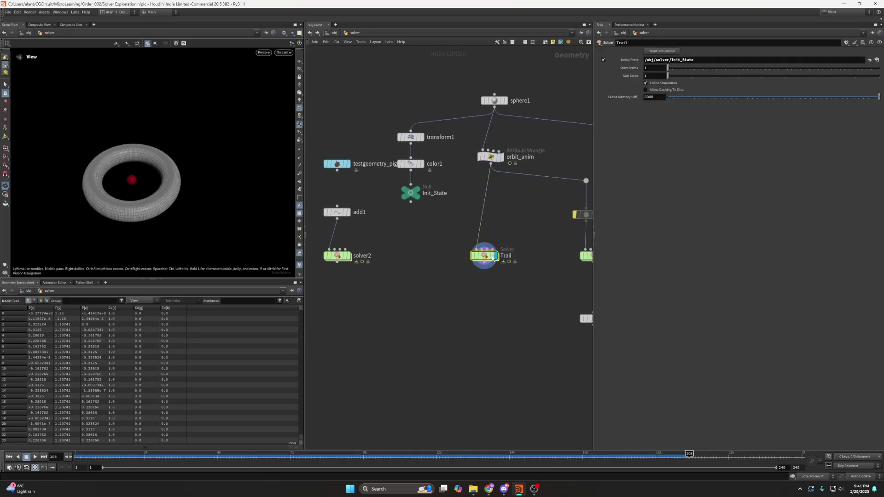
mouse_move(76, 455)
left_mouse_down()
mouse_move(168, 455)
mouse_move(80, 454)
left_mouse_up()
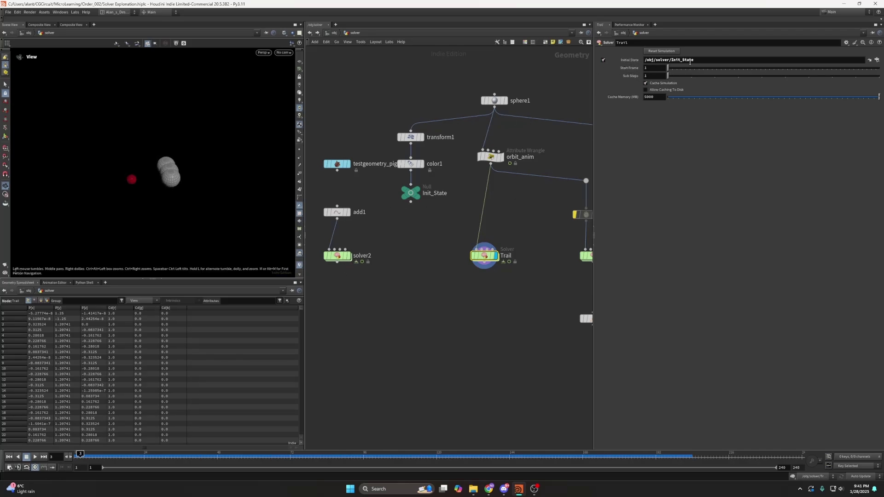
Step: Examine Prev_Frame inside the Trail solver with the timeline rewound to frame 1, then return to the parent network
double_click(484, 256)
left_click_drag(422, 189, 364, 228)
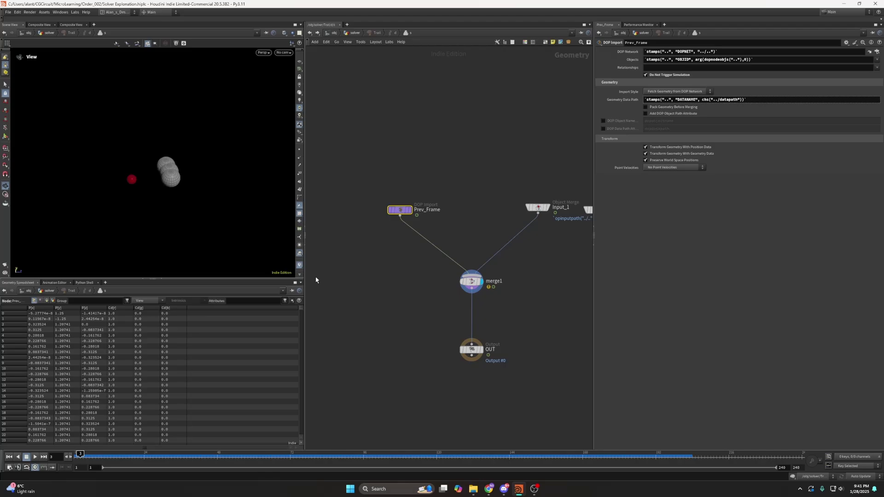
left_click(9, 457)
key("u")
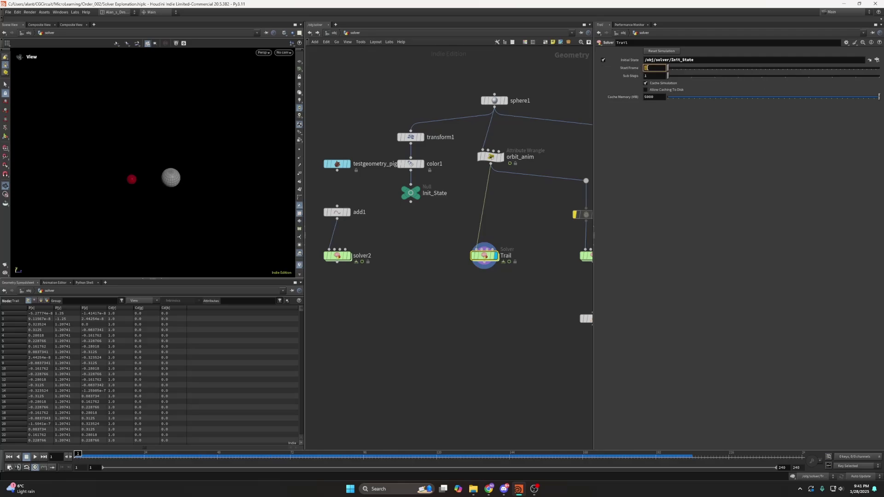
double_click(484, 257)
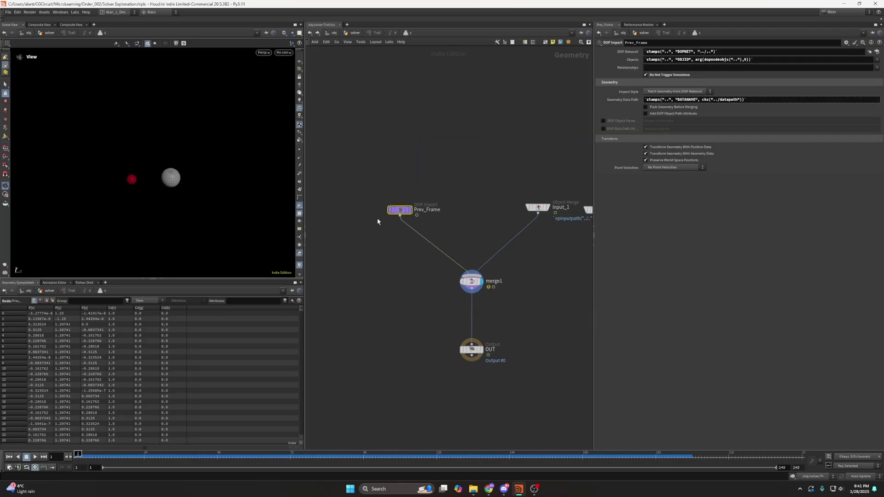
left_click(363, 33)
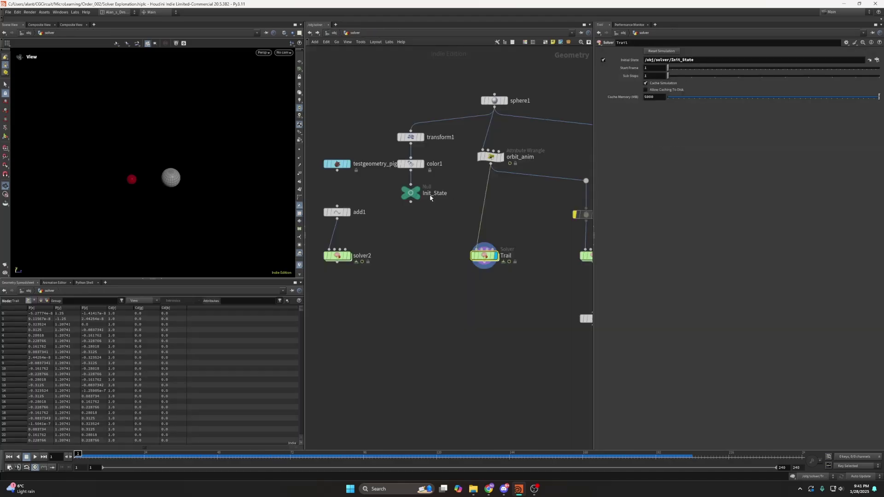
Step: Display the Init_State null, feed it from the test pig geometry, and briefly play the timeline
left_click(430, 198)
left_click_drag(410, 184, 338, 171)
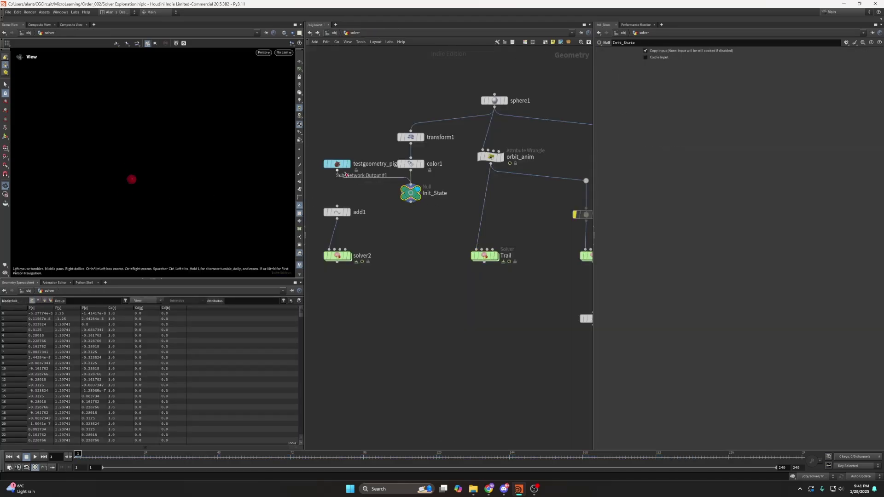
left_click(39, 459)
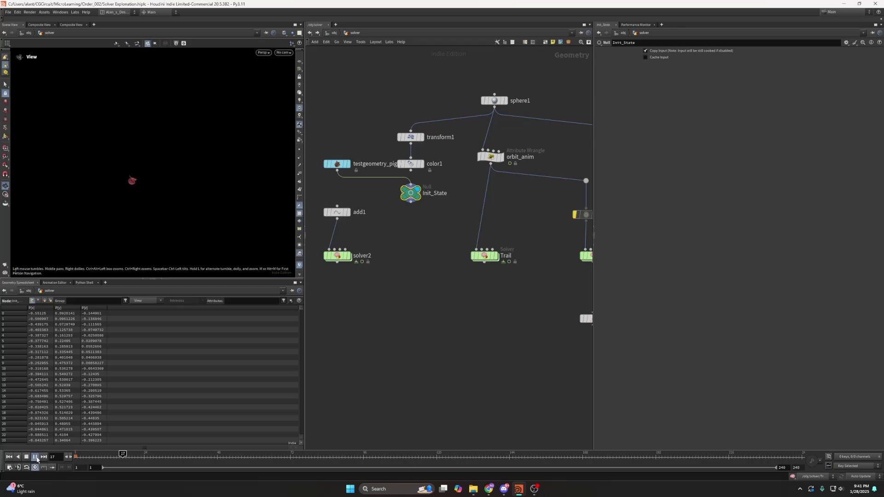
left_click(37, 460)
Step: Display the Trail solver's result scrubbed to frame 40 and open its internal network
left_click(497, 256)
left_click(485, 257)
left_click_drag(81, 457, 193, 456)
double_click(485, 256)
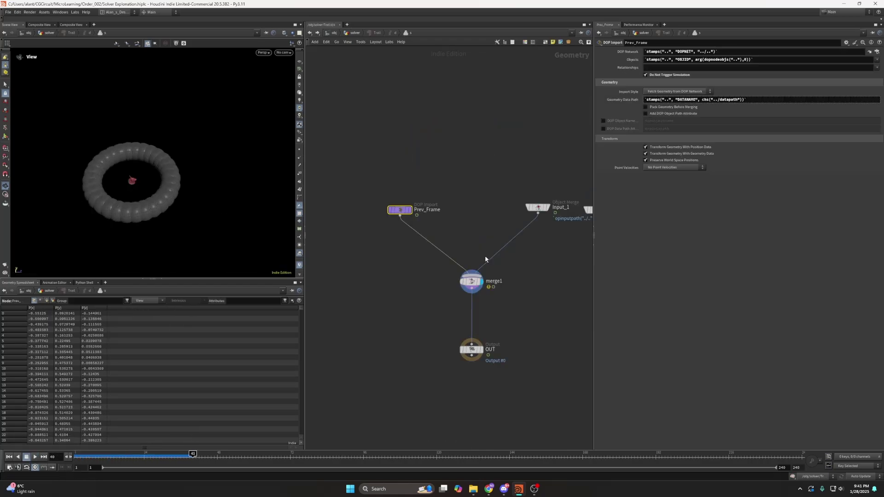
Step: Disable the Trail solver's Initial State and replay the simulation from frame 1 to frame 50
left_click(356, 33)
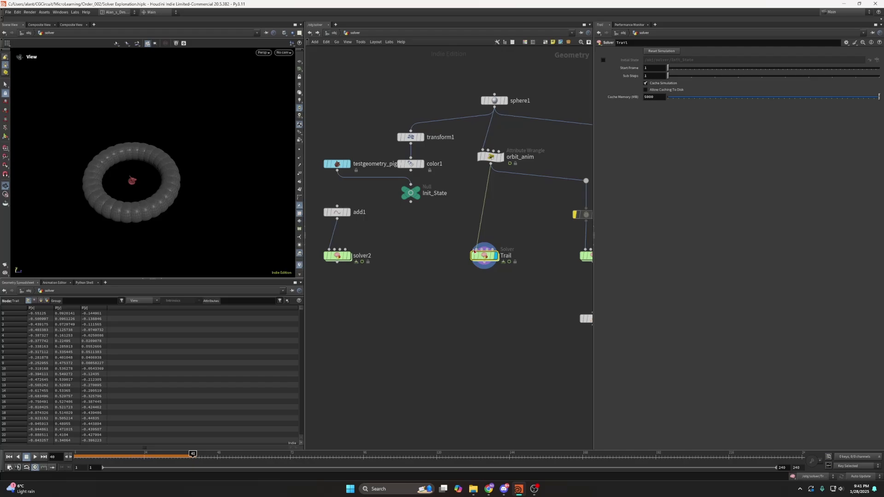
double_click(485, 256)
key("ctrl+Left")
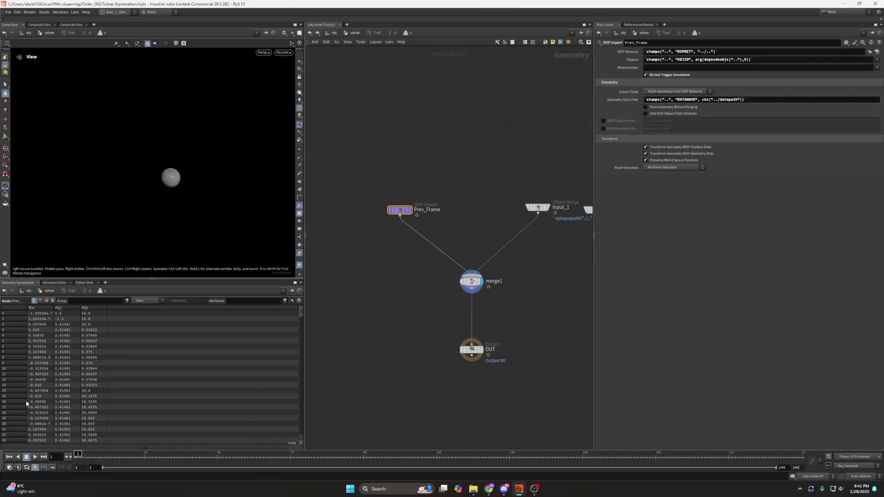
left_click(35, 457)
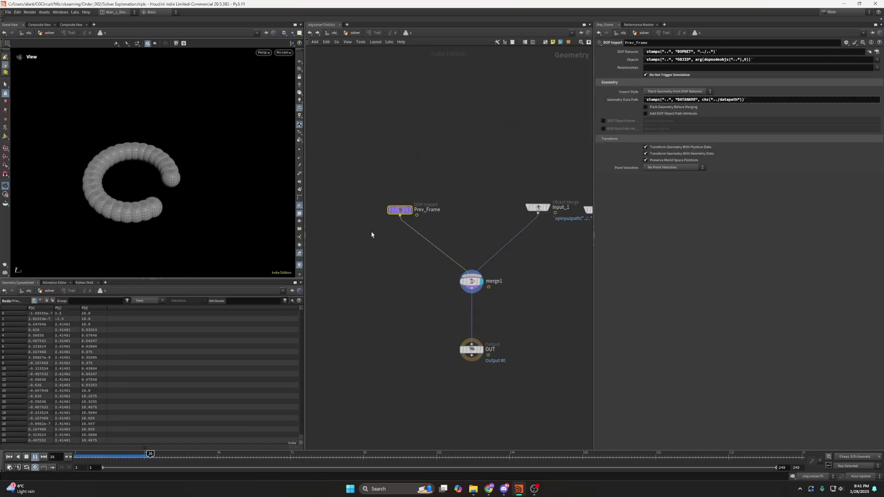
left_click(35, 457)
Step: Examine the Prev_Frame and Input_1 nodes feeding merge1 inside the Trail solver, then return to the parent network
left_click_drag(399, 210, 393, 210)
middle_click_drag(393, 235, 342, 240)
left_click(488, 215)
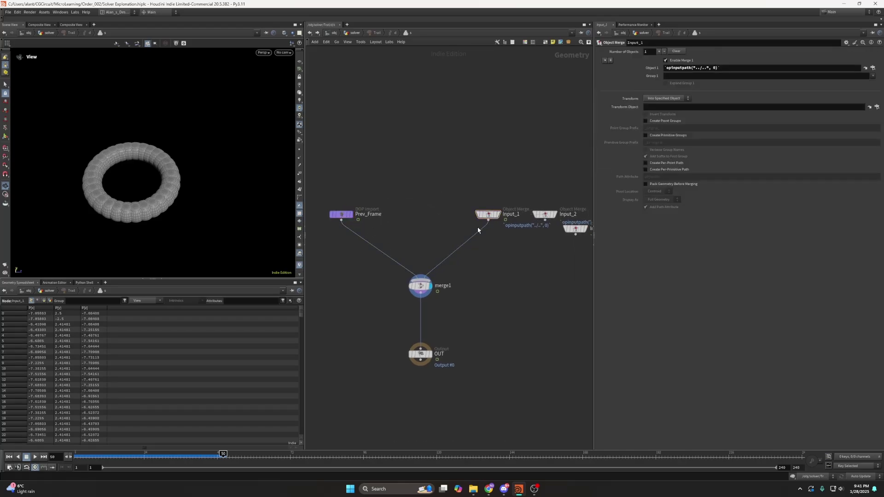
left_click(357, 33)
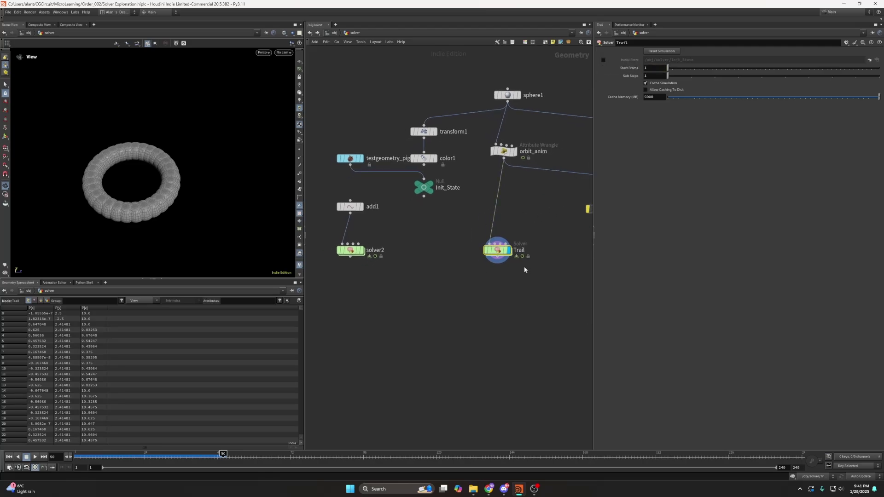
Step: Reopen the Trail solver, scrub to frame 15, and compare the geometry of Prev_Frame and Input_1
double_click(485, 246)
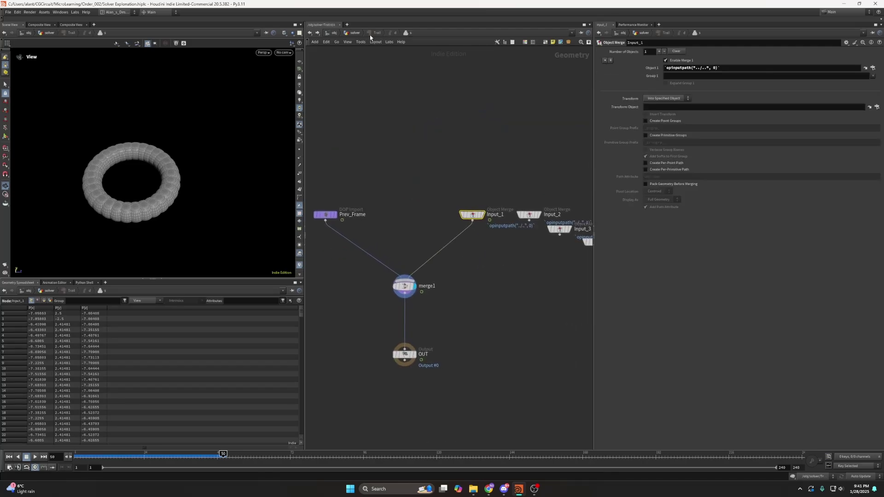
left_click_drag(395, 278, 394, 285)
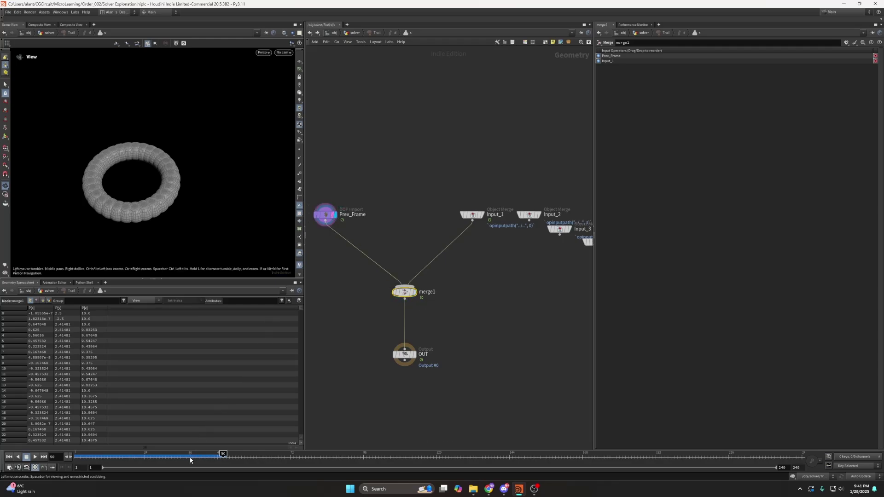
left_click_drag(223, 454, 117, 455)
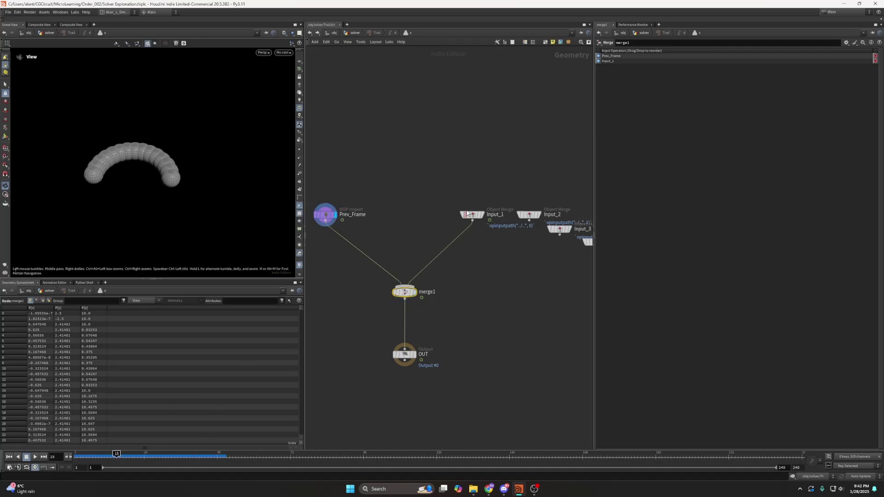
left_click(485, 215)
left_click(336, 214)
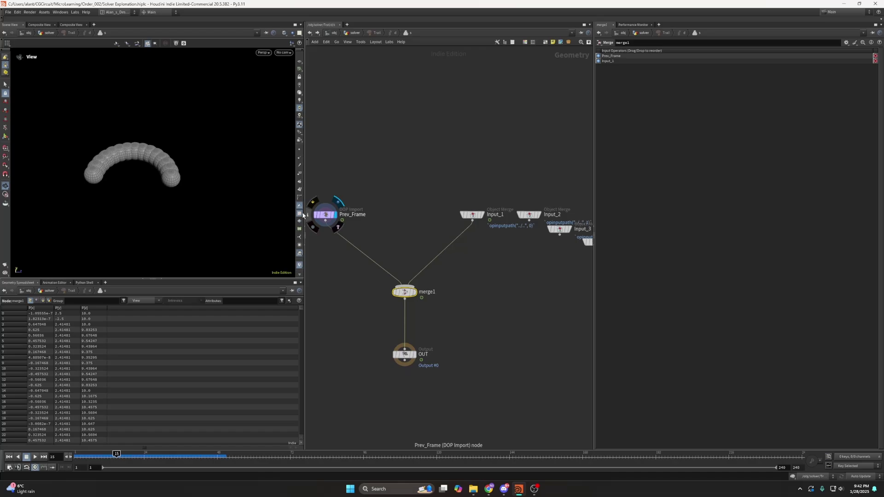
Step: Compare the Prev_Frame, Input_1 and merge1 geometry at frame 13 inside the Trail solver, and return to the parent network
mouse_move(113, 453)
left_mouse_down()
mouse_move(70, 454)
mouse_move(111, 454)
left_mouse_up()
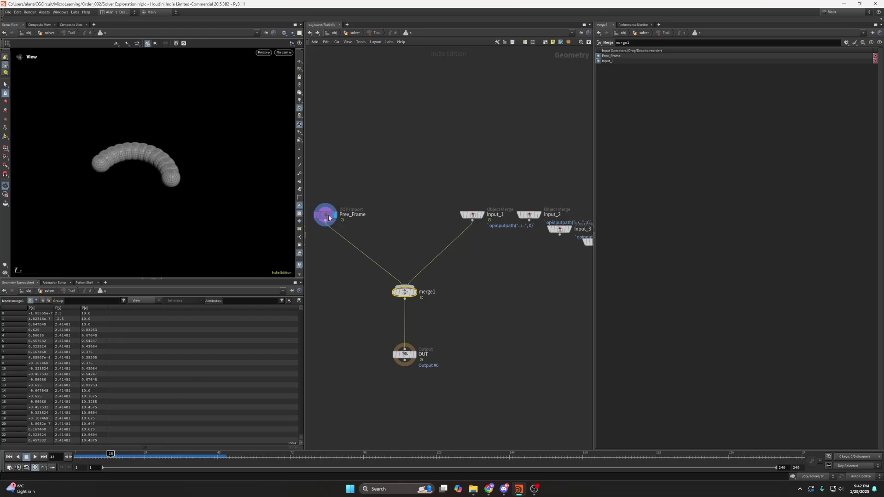
left_click(472, 215)
left_click(485, 202)
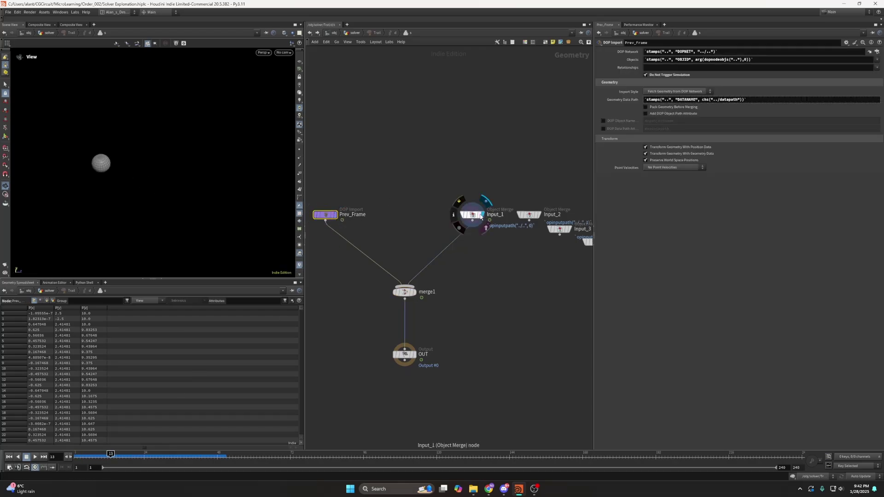
left_click(416, 293)
left_click(398, 296)
left_click(355, 33)
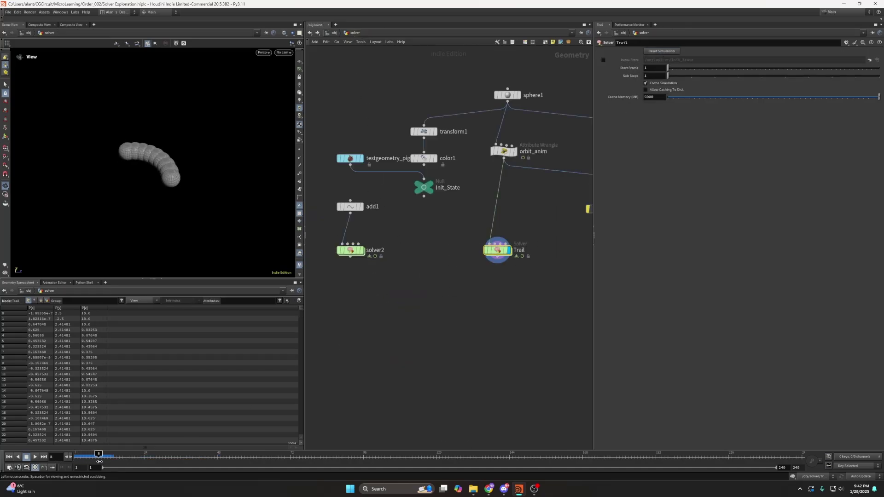
Step: Reopen the Trail solver and display Prev_Frame, Input_1 and merge1 in turn at frames 15 and 16
double_click(499, 250)
left_click(345, 225)
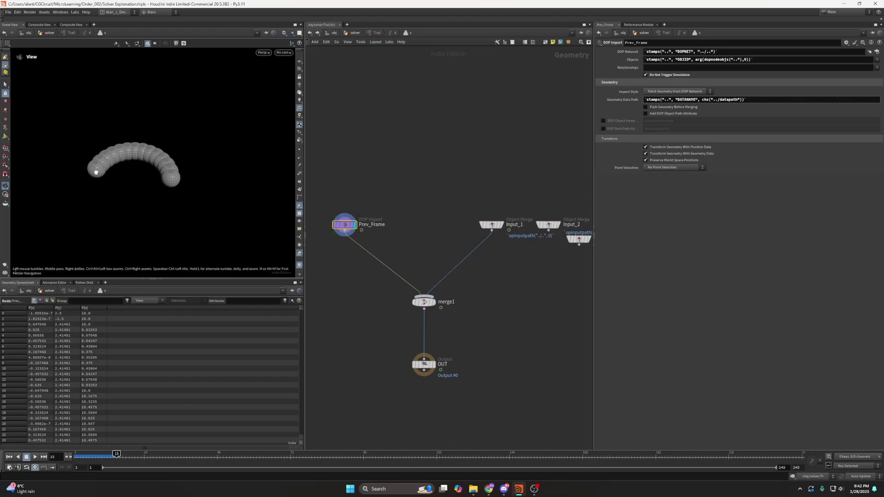
left_click(502, 225)
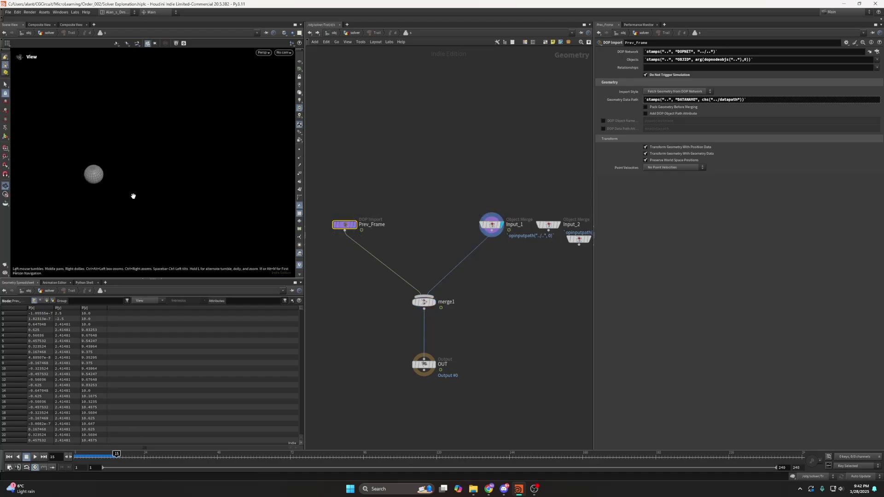
left_click(424, 302)
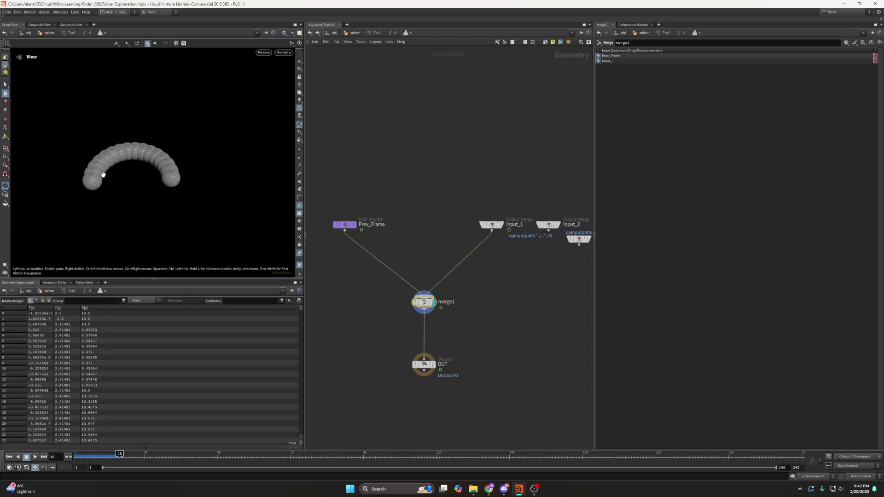
left_click(344, 224)
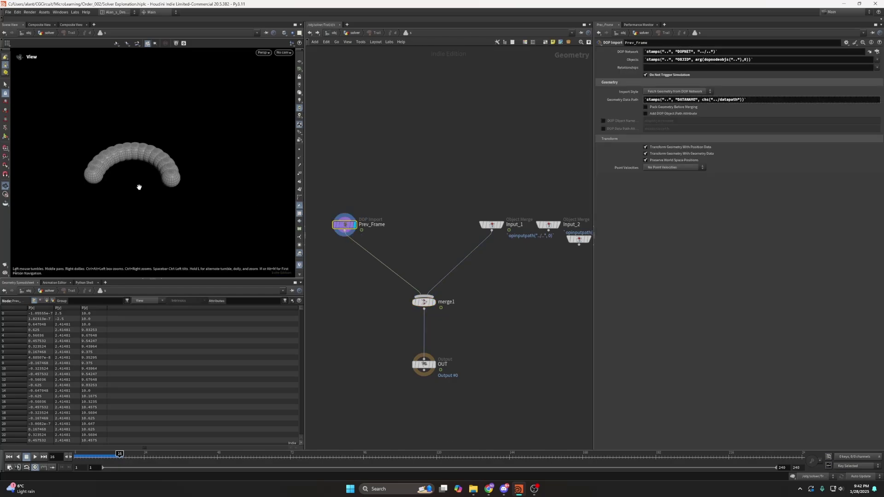
Step: Trace Prev_Frame and Input_1 into merge1 at frame 16, display the merged result, and return to the parent network
left_click_drag(388, 296, 432, 317)
left_click_drag(424, 304, 443, 318)
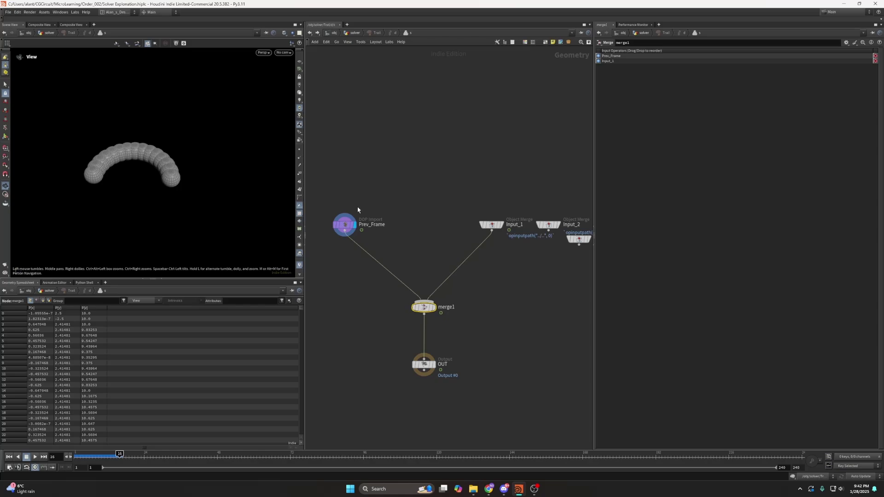
left_click_drag(346, 225, 346, 231)
left_click(491, 225)
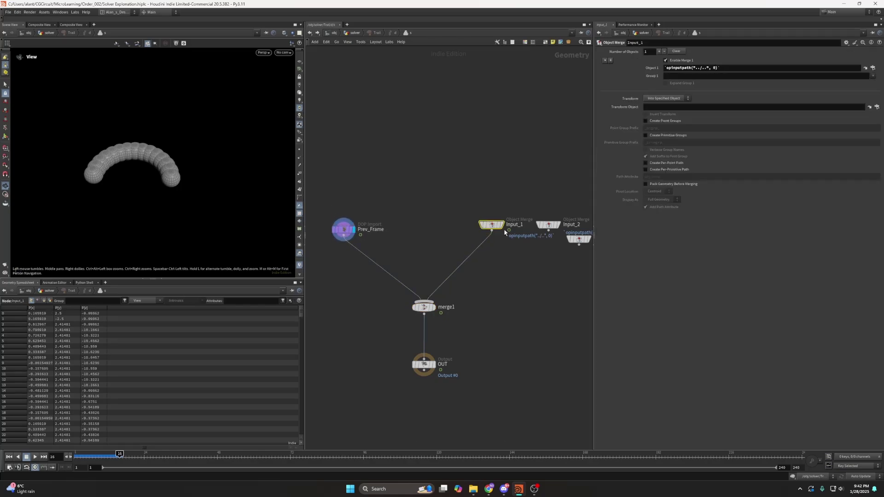
left_click(434, 308)
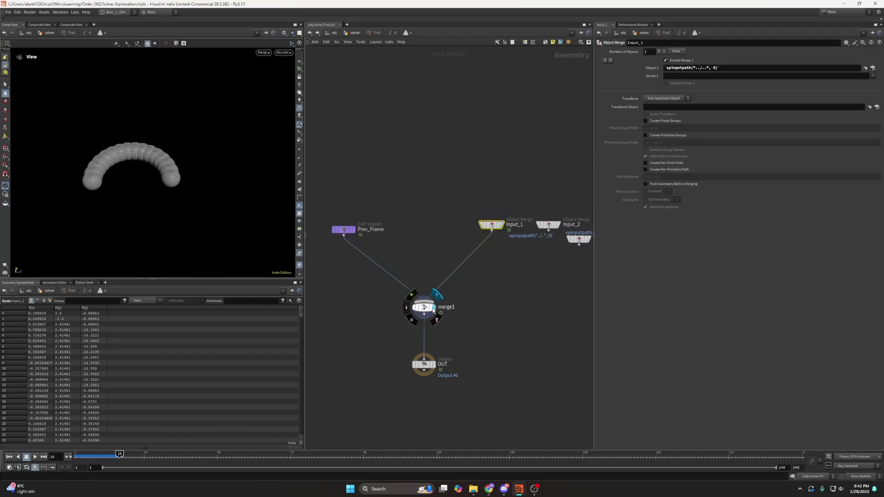
left_click(425, 308)
left_click(355, 33)
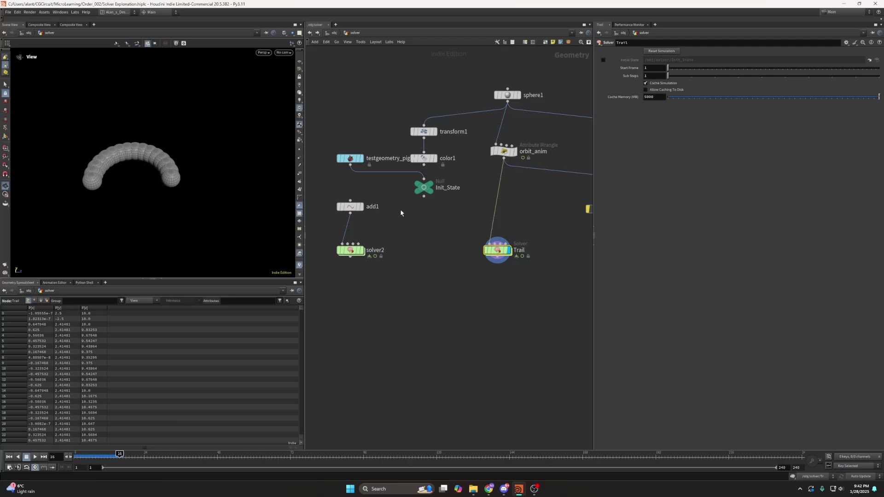
Step: Inspect the add1 node's geometry info and display the result of solver2, which it feeds
left_click(370, 233)
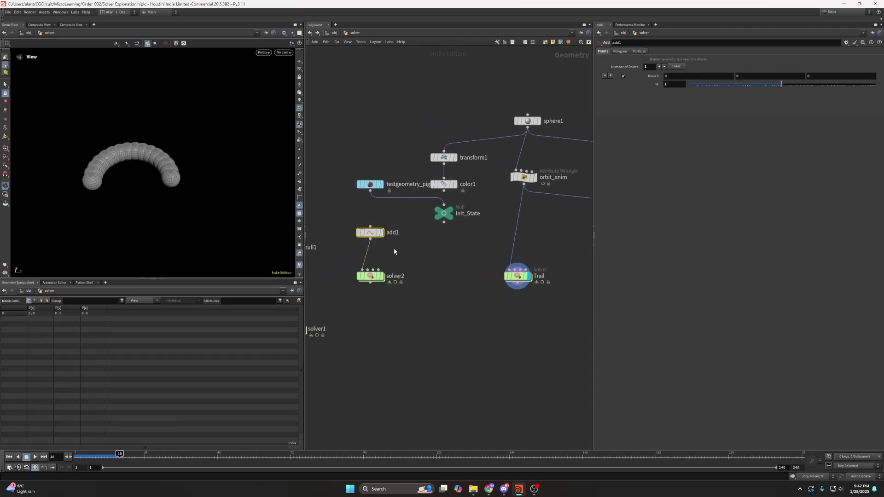
left_click(380, 233)
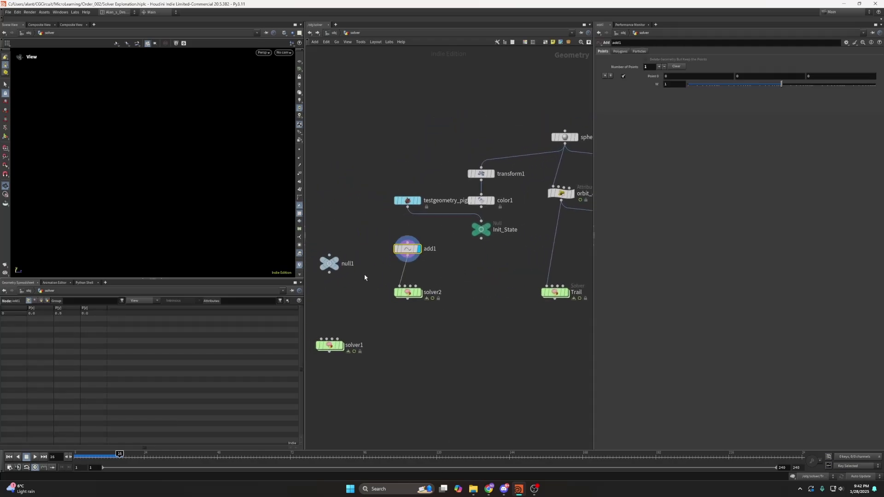
left_click(407, 293)
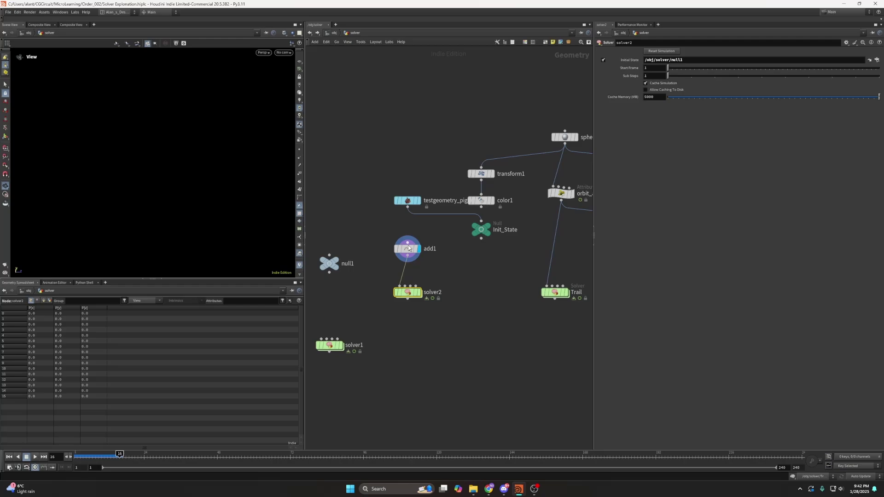
left_click(409, 249)
middle_click(404, 251)
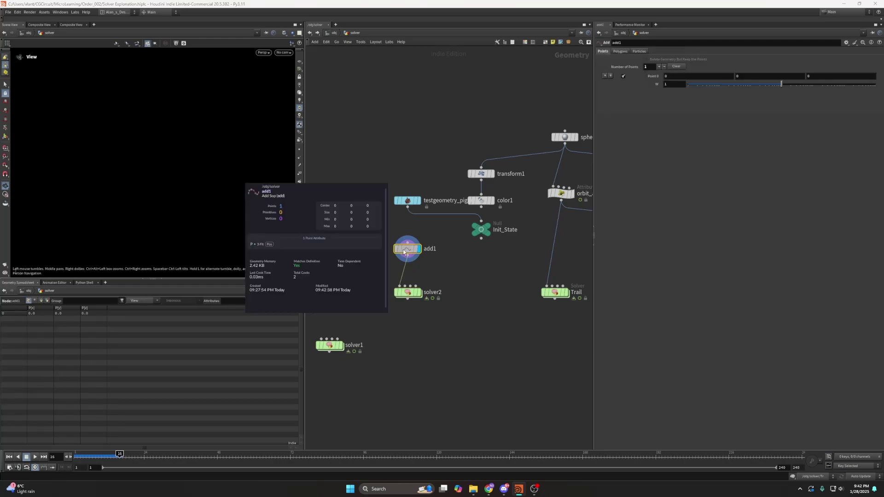
left_click(407, 293)
left_click(420, 293)
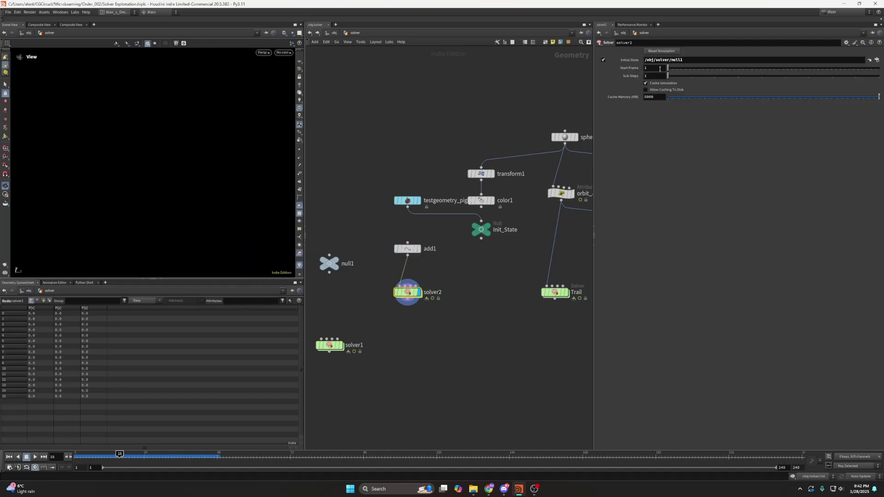
Step: Disable solver2's Initial State and check its geometry info at frames 47 and 1
left_click(603, 60)
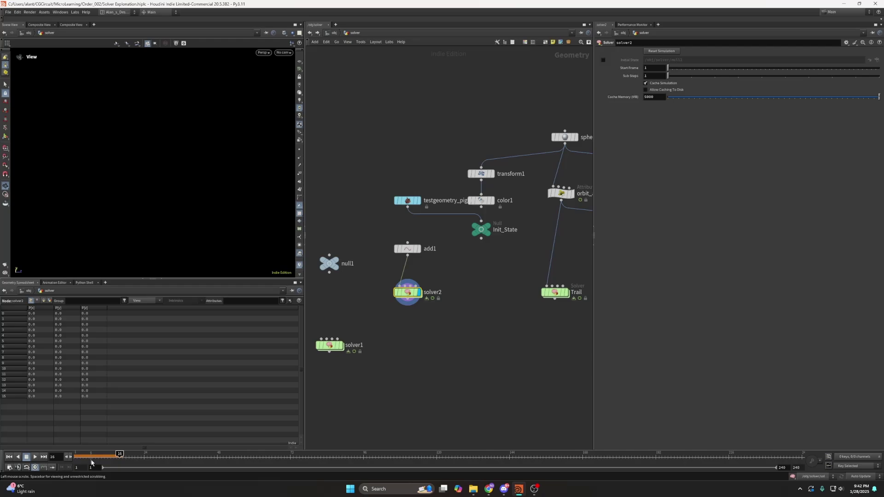
left_click(216, 462)
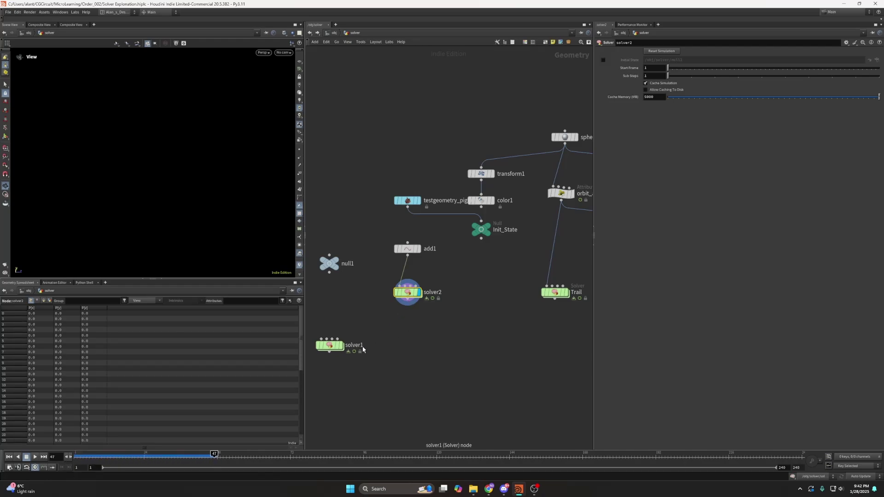
middle_click_drag(413, 337, 427, 344)
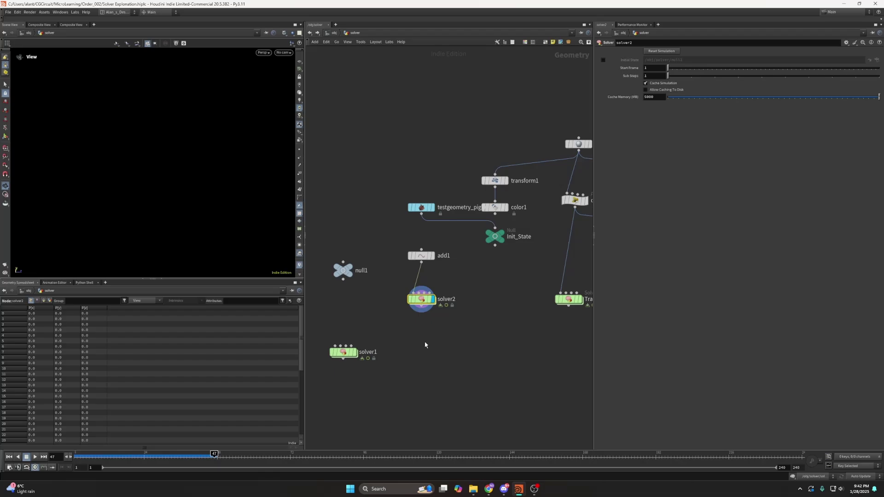
middle_click(422, 305)
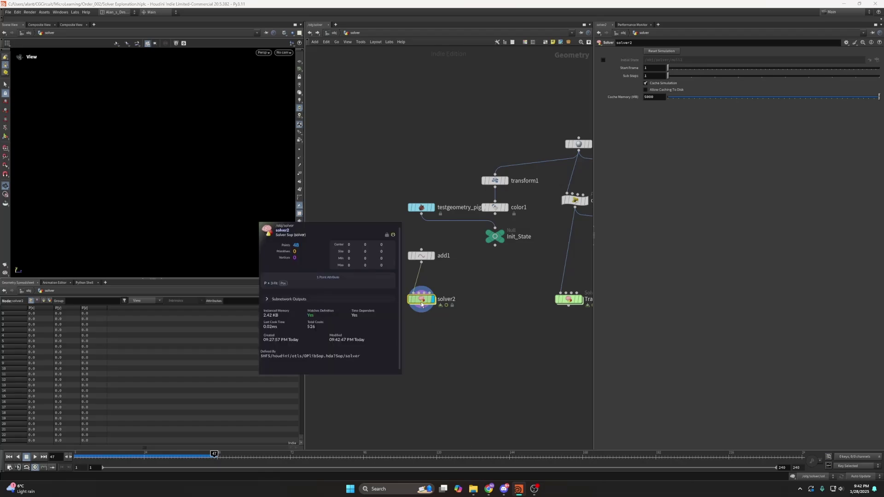
left_click(79, 458)
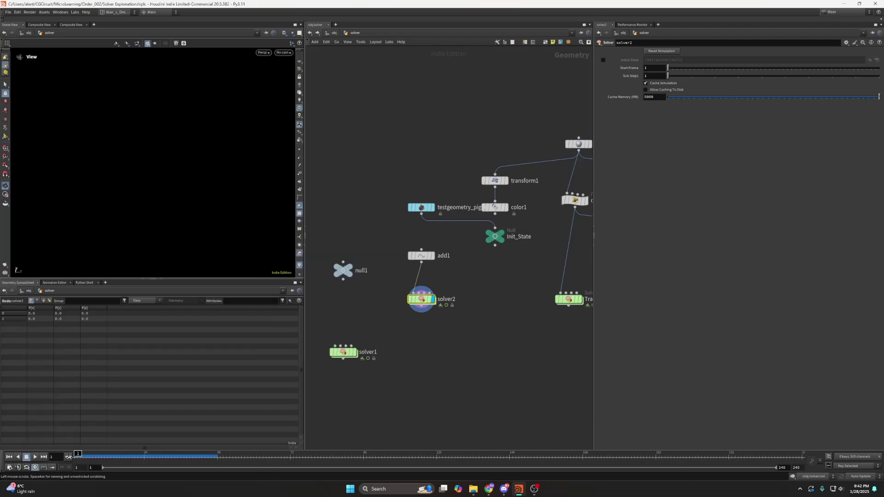
middle_click(420, 303)
Step: Open solver2 and examine the points from Prev_Frame, Input_1 and merge1 at frame 1, then return to the parent network
double_click(420, 303)
left_click_drag(388, 235, 378, 234)
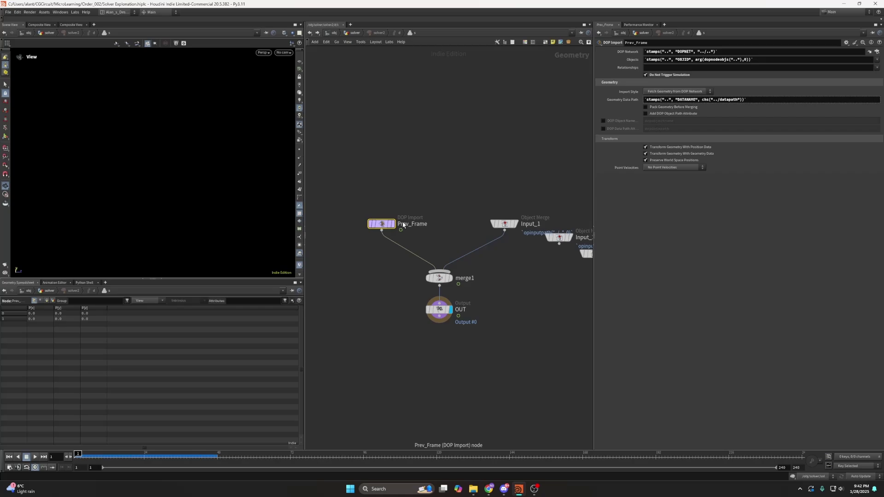
left_click(504, 223)
left_click_drag(428, 201, 349, 242)
left_click(504, 224)
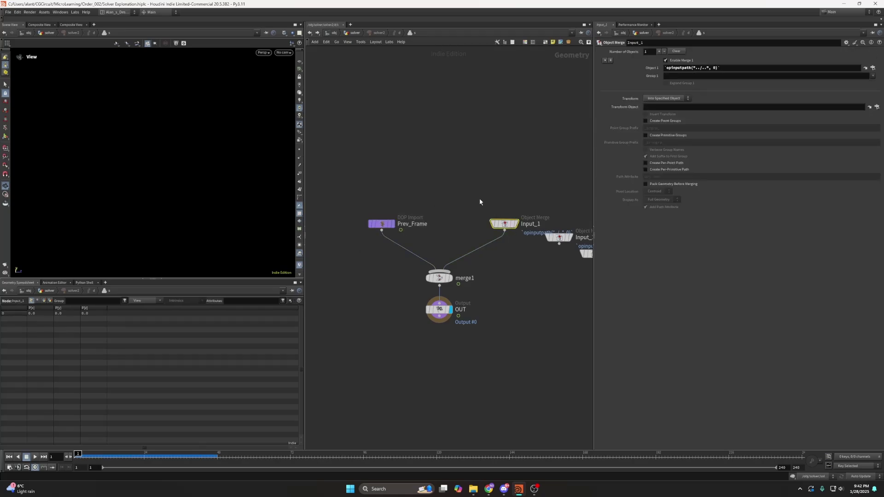
left_click(385, 226)
left_click_drag(389, 278, 469, 287)
middle_click(439, 280)
scroll(438, 280, "up", 2)
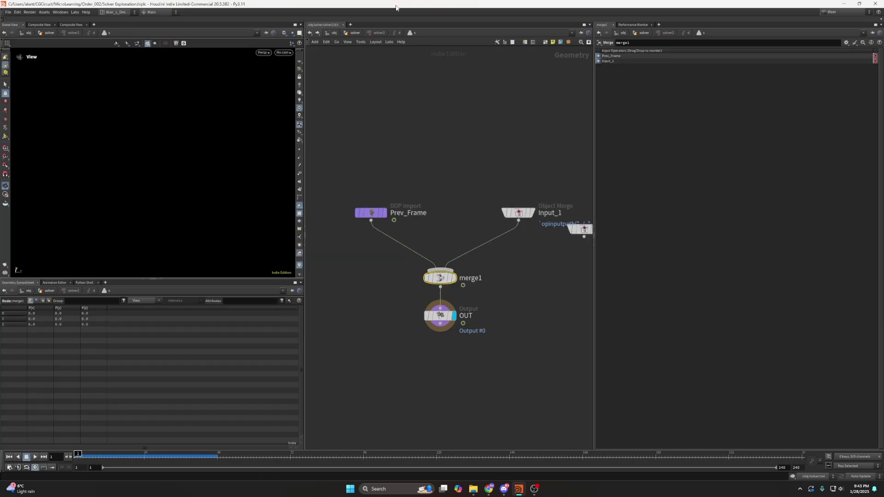
left_click(367, 34)
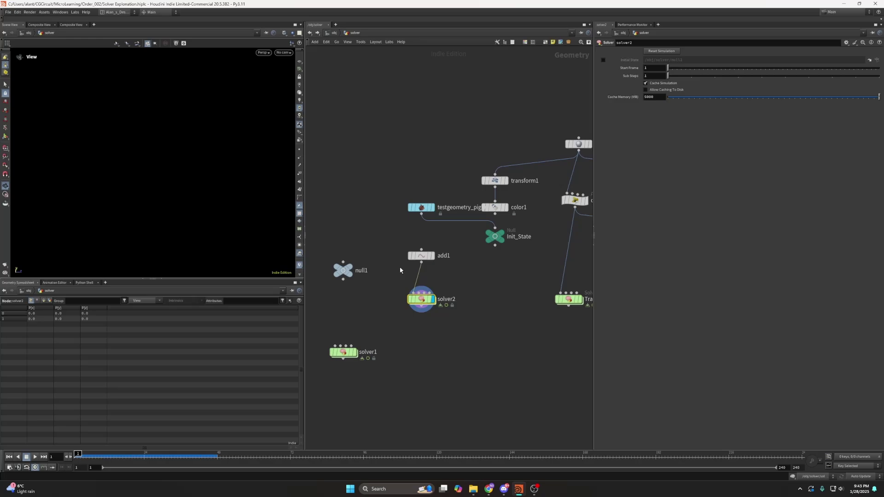
Step: Enable solver2's Initial State with /obj/solver/null1 and inspect the geometry info of null1
left_click(604, 61)
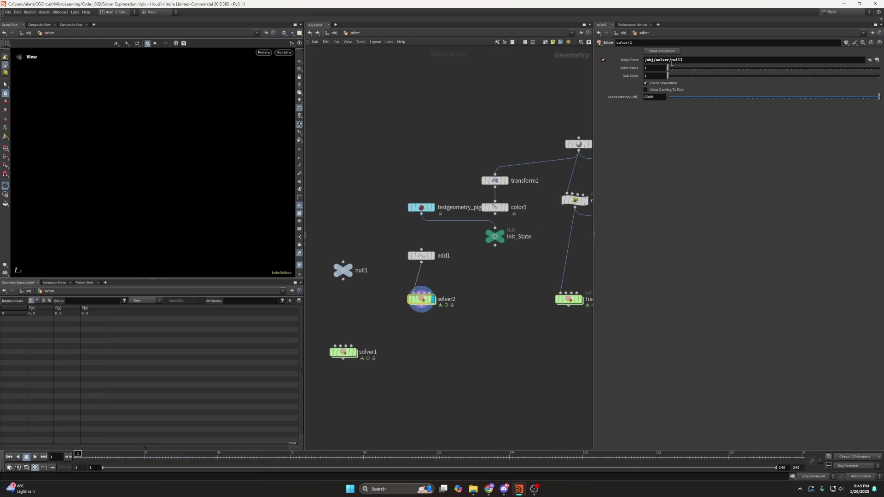
left_click(700, 60)
left_click(343, 268)
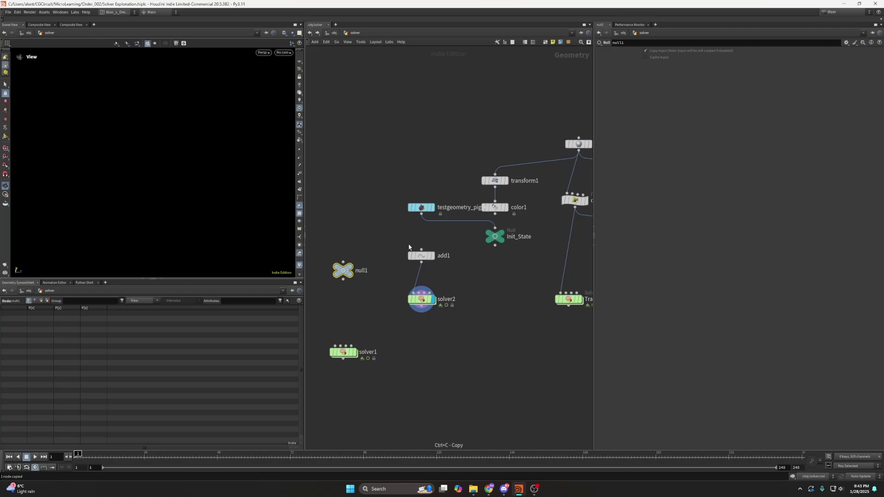
left_click_drag(343, 267, 697, 60)
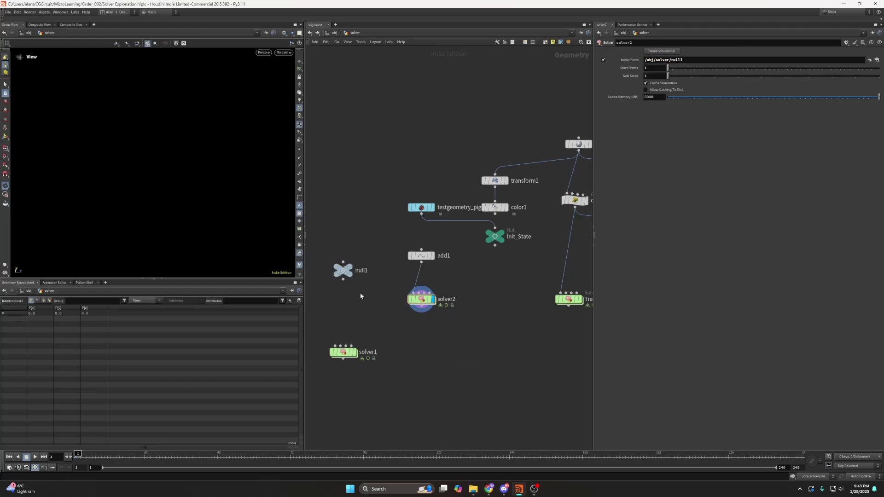
left_click(344, 274)
middle_click(345, 277)
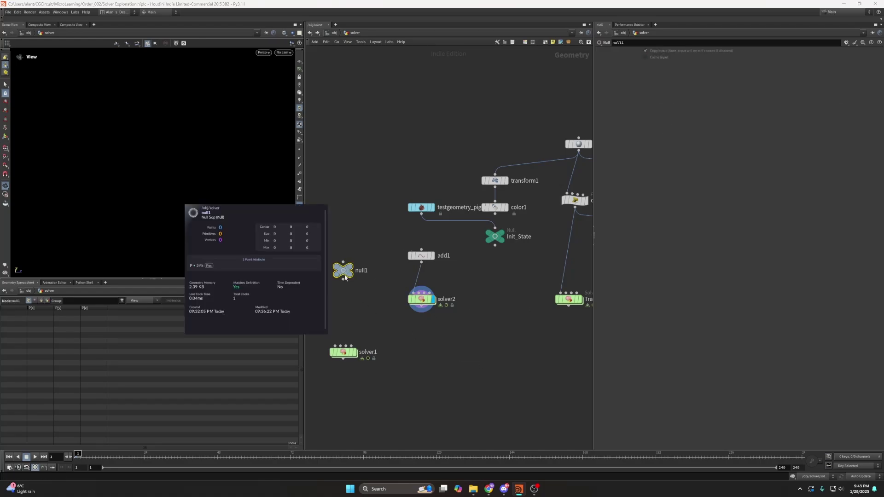
Step: Set the timeline to frame 13, check solver2's geometry info and its internal Prev_Frame points, and return to the parent network
left_click(419, 300)
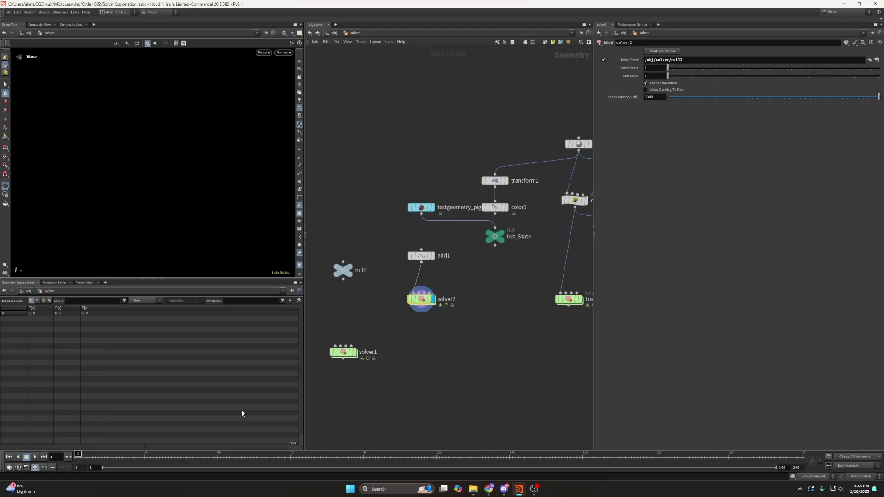
left_click(111, 457)
middle_click(422, 300)
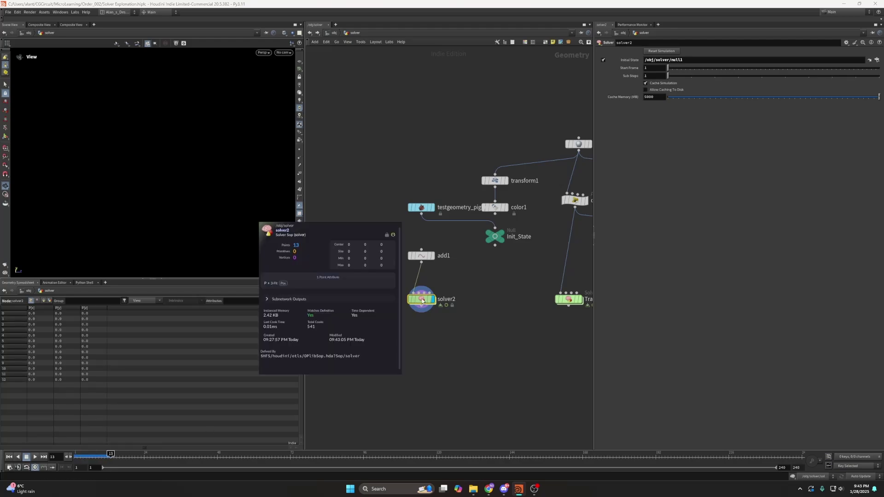
double_click(421, 299)
left_click_drag(411, 168, 350, 221)
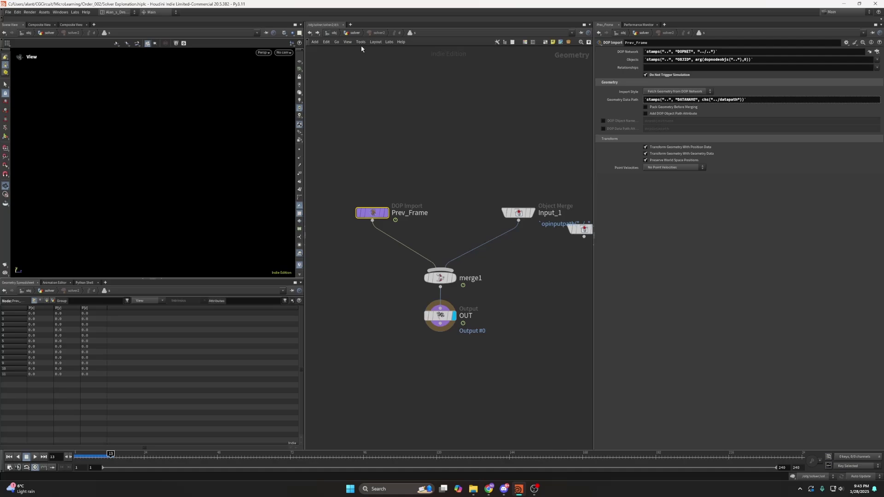
left_click(358, 33)
Step: Select the gravity solver, return the timeline to frame 1, and open the solver's internal network
scroll(483, 270, "down", 5)
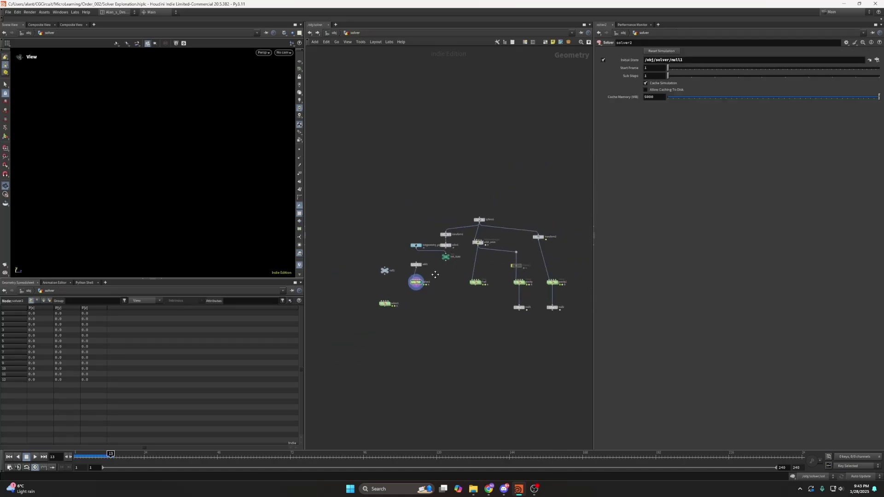
scroll(455, 265, "up", 3)
left_click(509, 299)
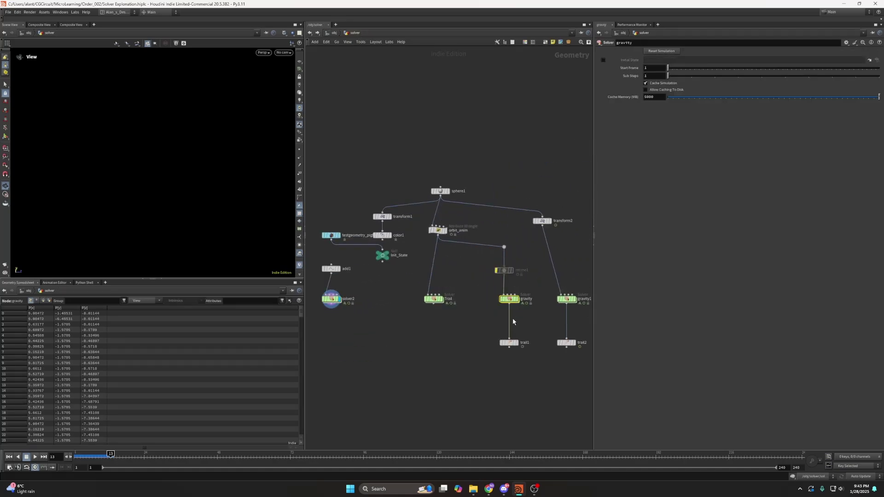
left_click(9, 457)
scroll(507, 324, "up", 3)
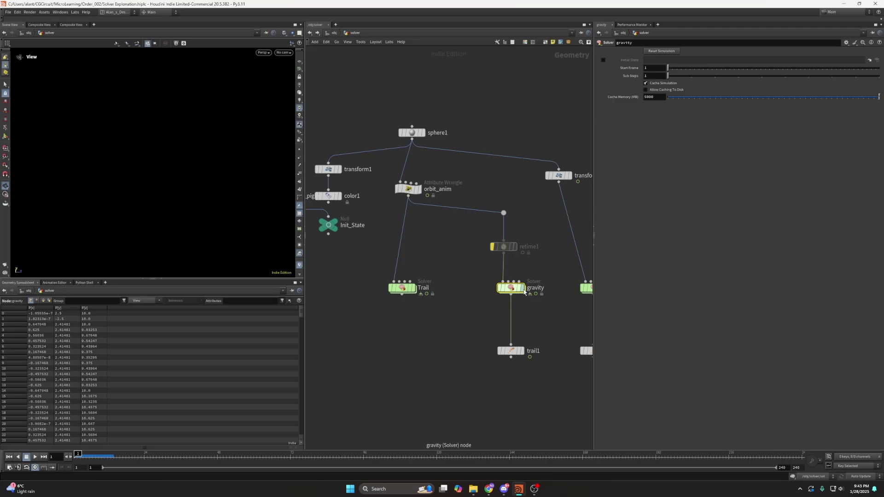
left_click(512, 292)
double_click(513, 293)
middle_click_drag(450, 318, 439, 323)
left_click_drag(403, 273, 492, 276)
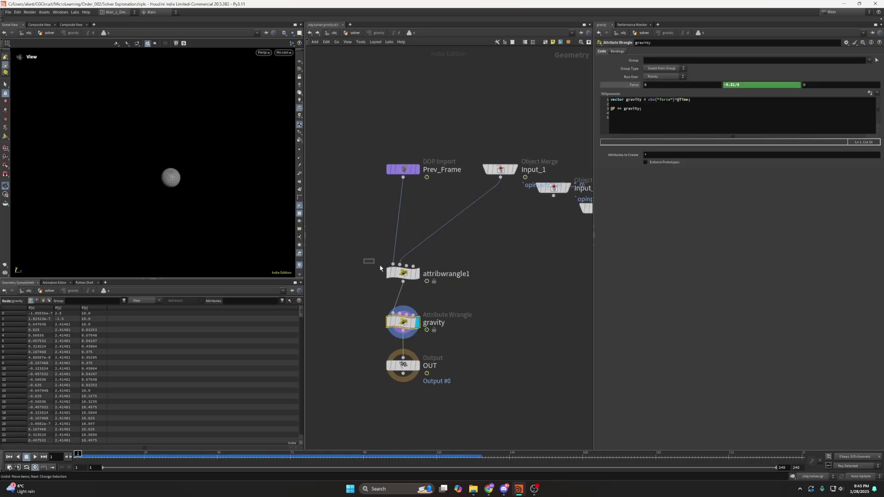
Step: Examine attribwrangle1's P2 point lookup line and display the Input_1 node it reads at frame 1
left_click(401, 273)
left_click(638, 104)
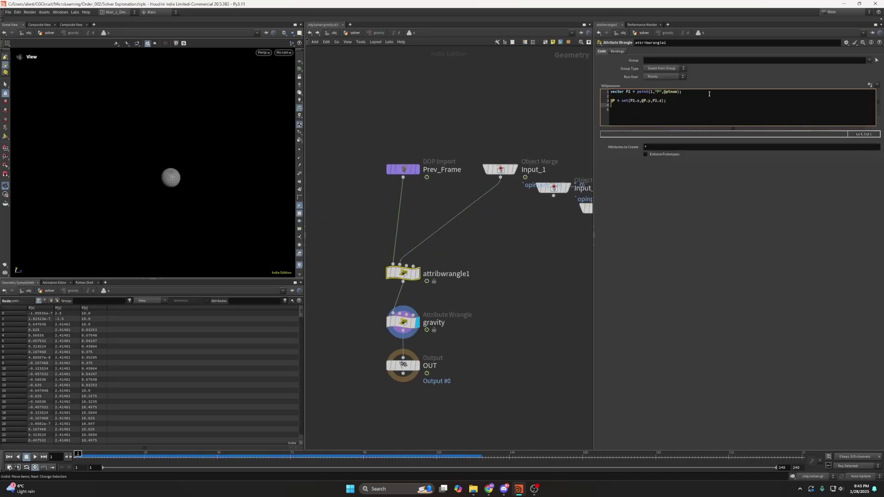
left_click(501, 169)
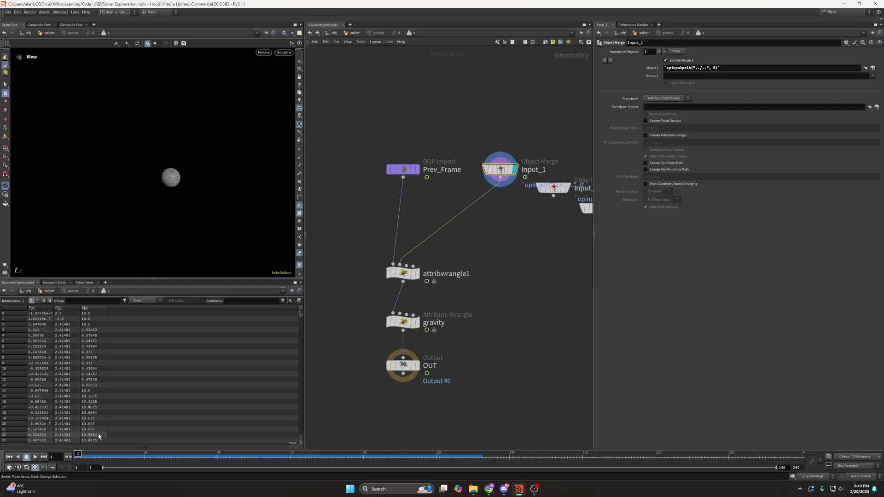
mouse_move(89, 456)
left_mouse_down()
mouse_move(134, 456)
mouse_move(78, 457)
left_mouse_up()
left_click(400, 273)
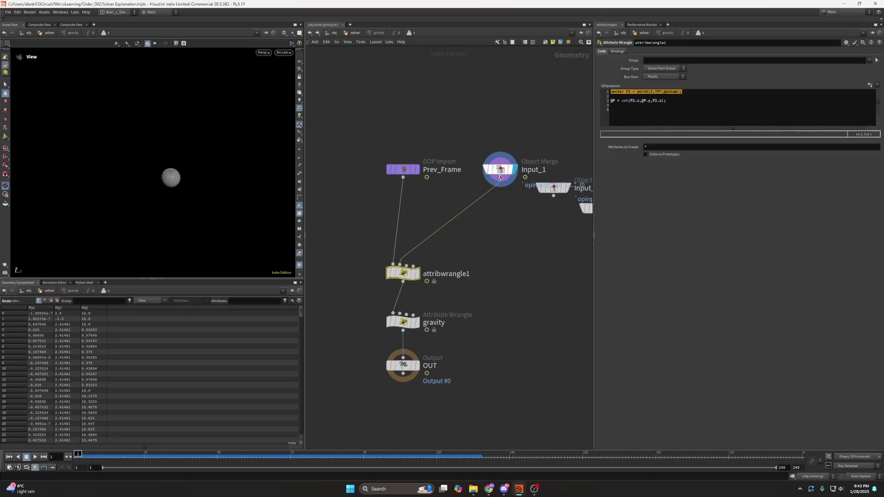
Step: Compare the Prev_Frame source with attribwrangle1's @P = set(P2.x,@P.y,P2.z) line
left_click(395, 173)
left_click(415, 273)
left_click(644, 101)
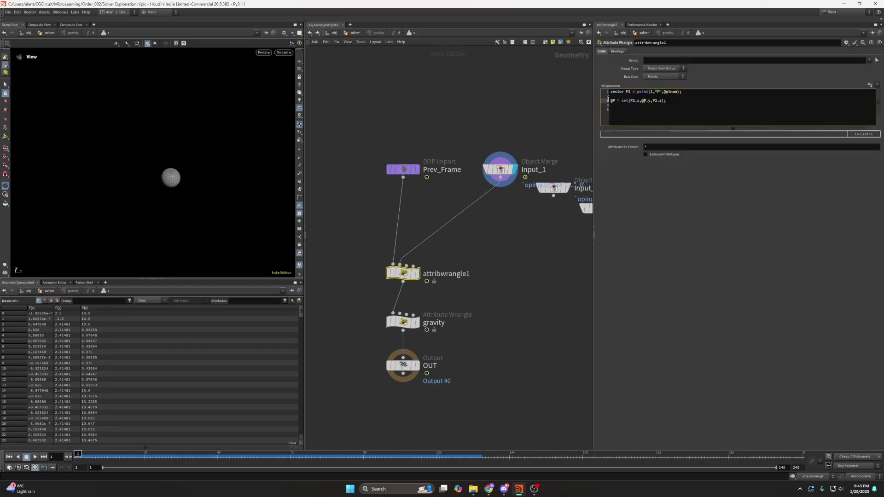
left_click_drag(613, 100, 623, 101)
left_click(622, 101)
left_click(521, 280)
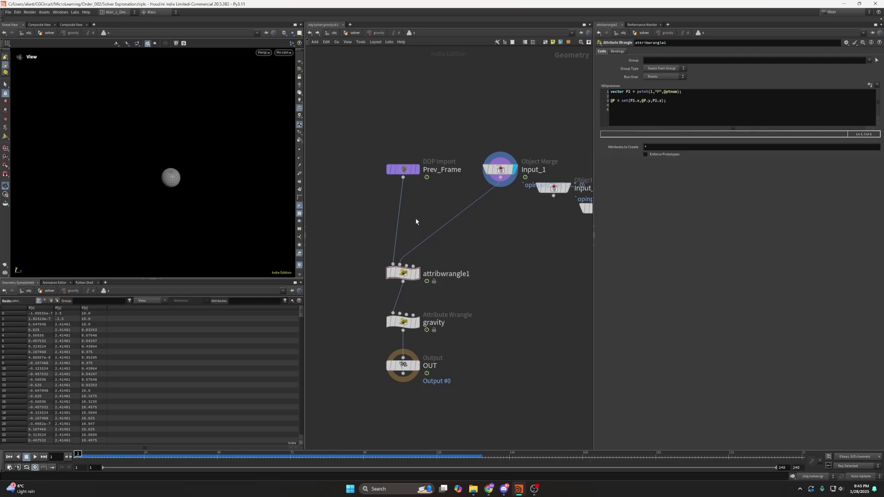
left_click(642, 101)
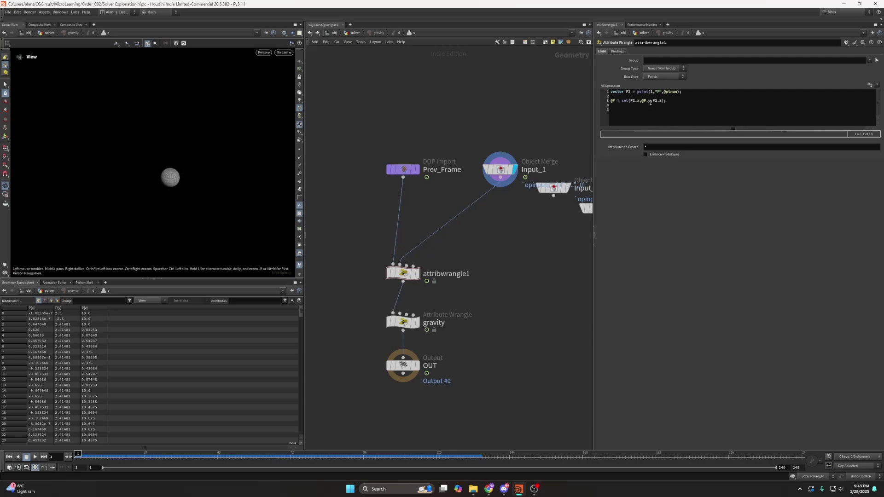
left_click(403, 322)
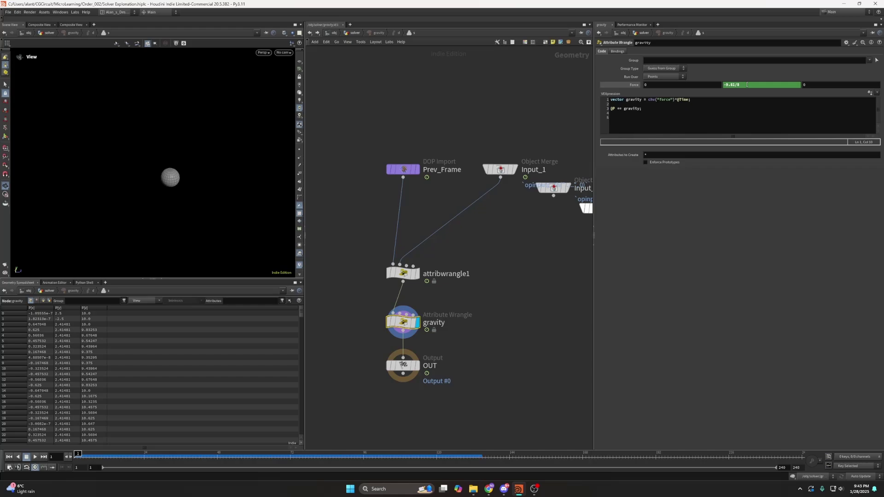
left_click_drag(735, 85, 742, 86)
left_click(674, 190)
double_click(733, 85)
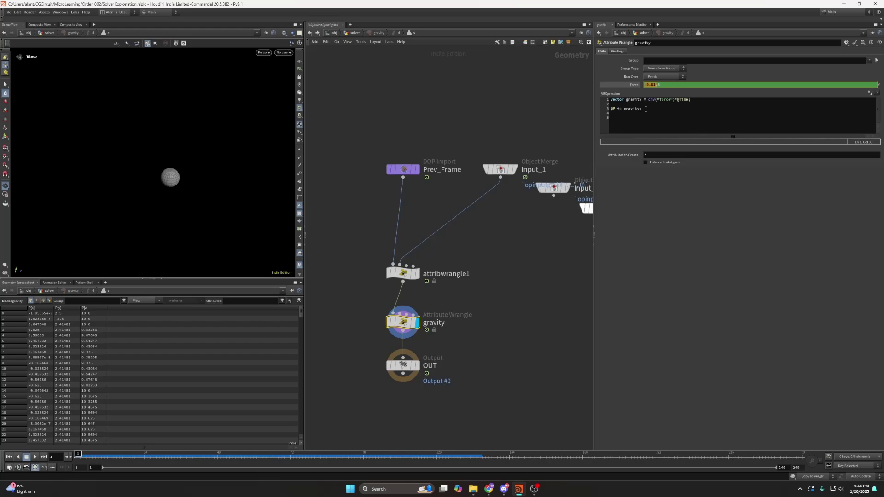
key("Return")
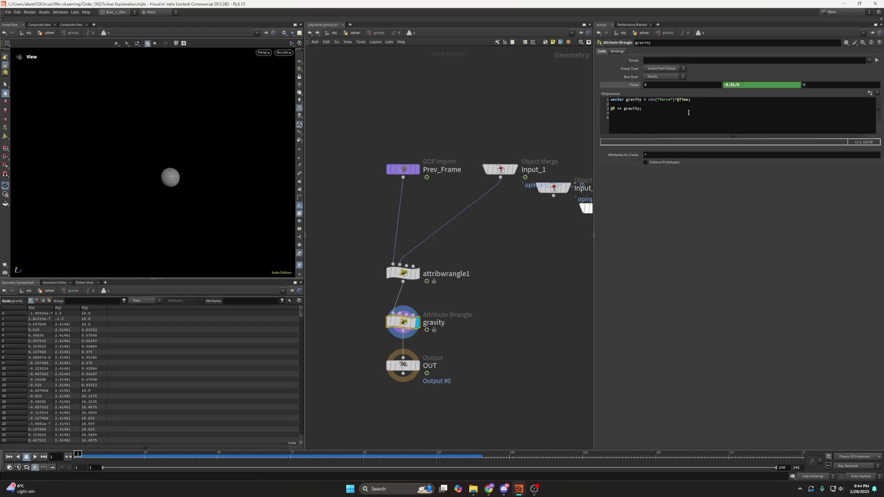
left_click_drag(674, 101, 689, 100)
left_click(650, 212)
Step: Review the node chain from the four inputs through attribwrangle1 to the gravity wrangle's code
scroll(507, 228, "down", 3)
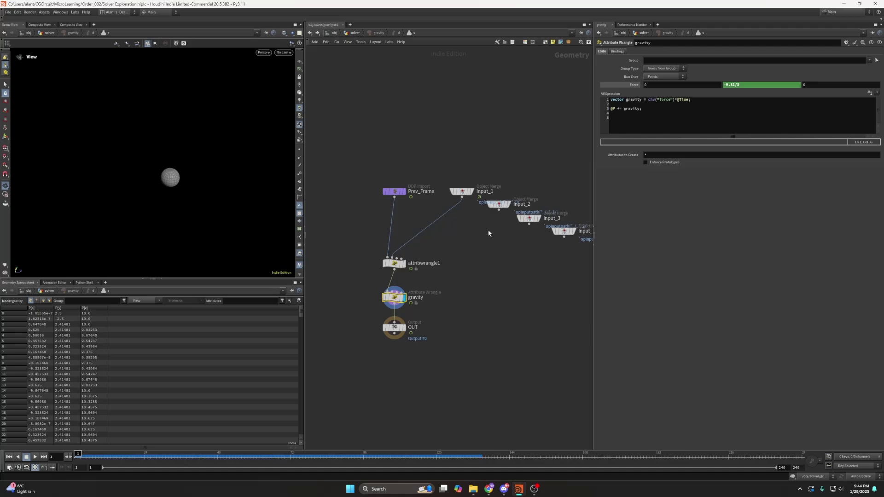
middle_click_drag(493, 234, 460, 230)
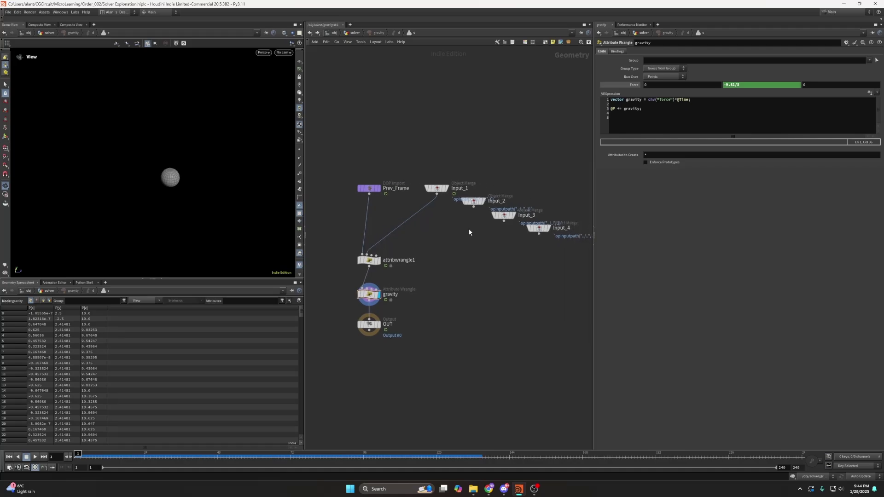
left_click(504, 216)
left_click(369, 261)
left_click(369, 295)
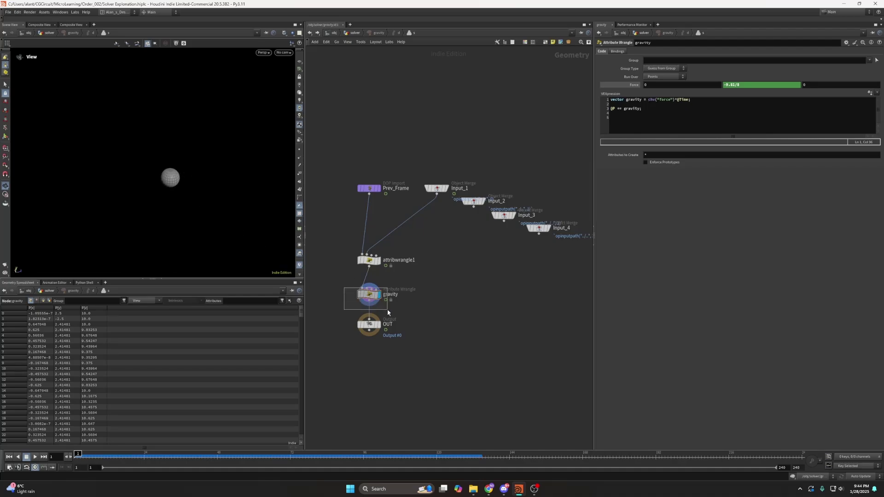
left_click(636, 104)
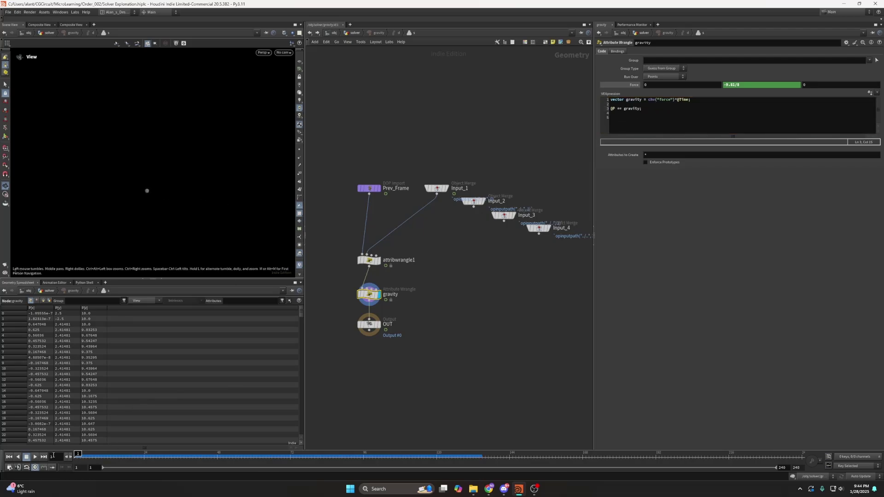
Step: Play the gravity simulation from frame 1, stop it, and return to the parent solver network
left_click(36, 458)
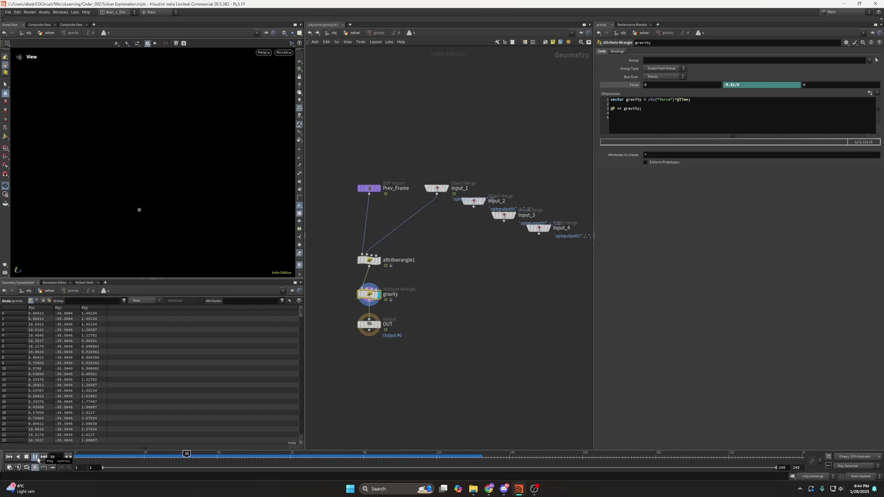
left_click(36, 457)
left_click(378, 33)
left_click(355, 33)
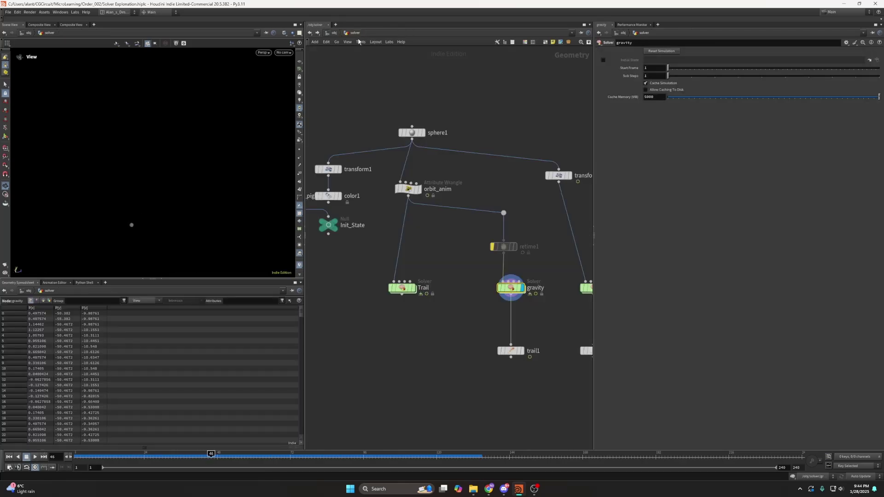
Step: Display trail1 and scrub far ahead in the timeline to view the path of the falling sphere
left_click(509, 351)
left_click(522, 351)
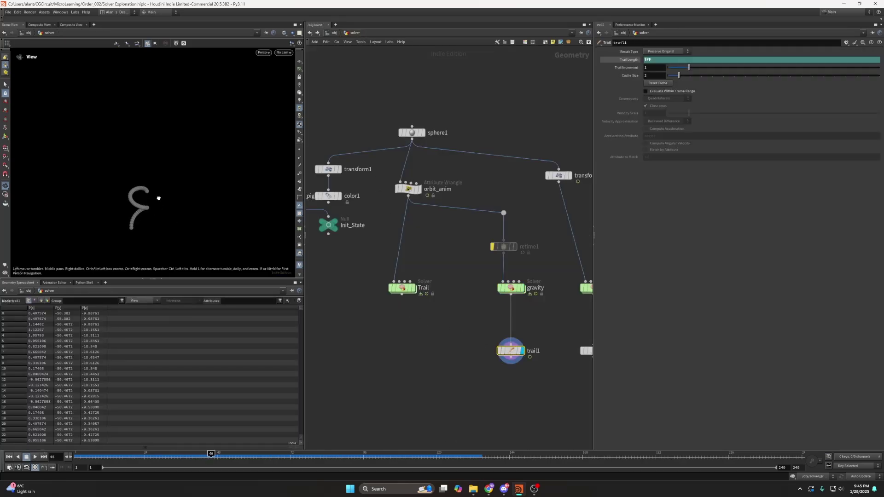
left_click_drag(217, 455, 463, 455)
middle_click_drag(183, 222, 170, 164)
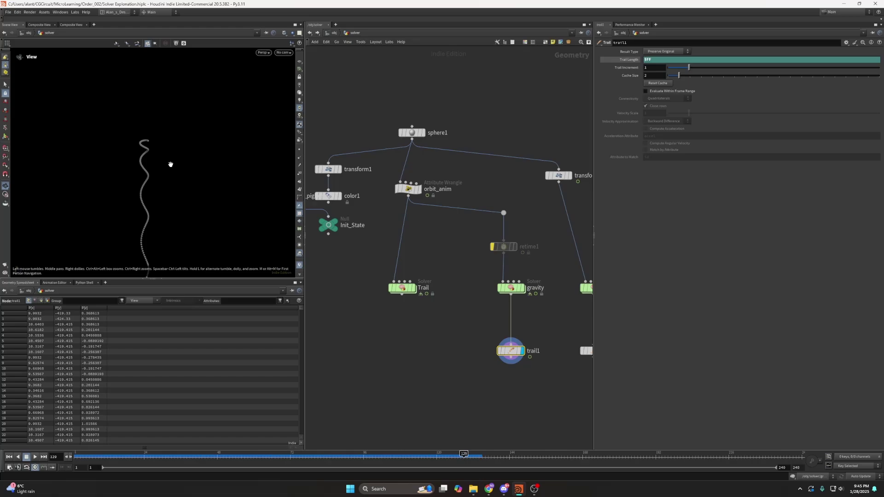
right_click_drag(170, 164, 145, 185)
Step: Replay trail1 from an early frame, stop playback, and scrub further ahead to extend the spiral path
left_click(109, 455)
left_click(35, 457)
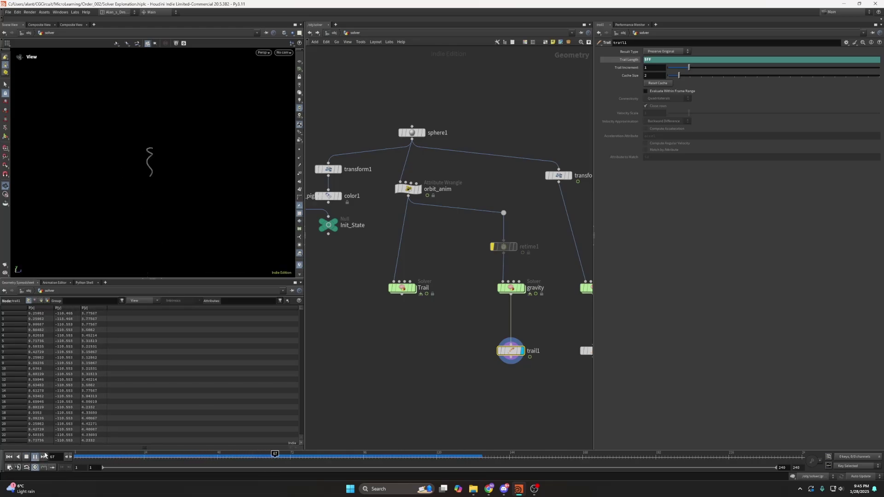
key("Up")
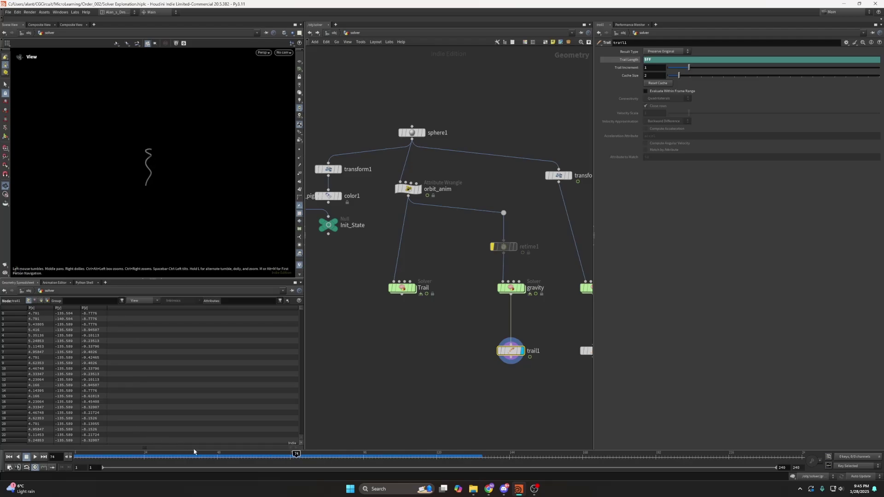
left_click_drag(296, 455, 525, 455)
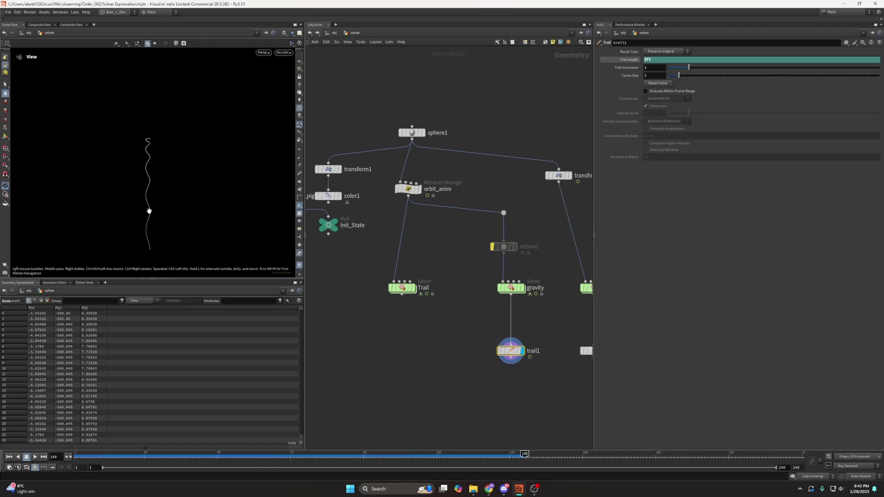
Step: Display transform2 above the gravity1 solver and frame its sphere in the viewport
middle_click_drag(497, 366, 407, 357)
left_click(467, 284)
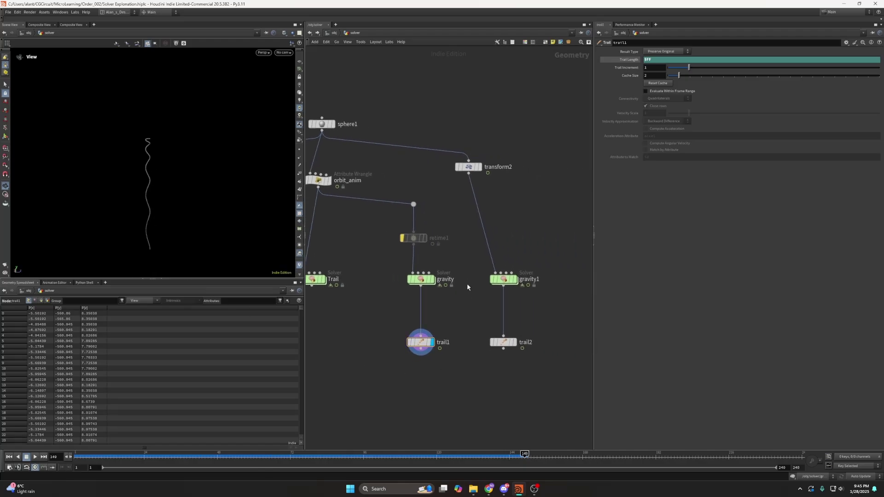
left_click(468, 167)
left_click(479, 167)
key("space+f")
right_click_drag(198, 175, 164, 185)
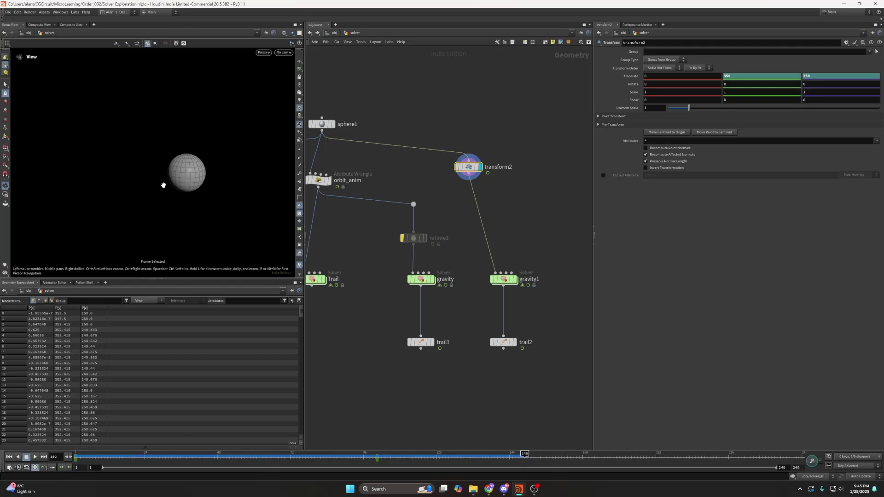
scroll(163, 185, "down", 5)
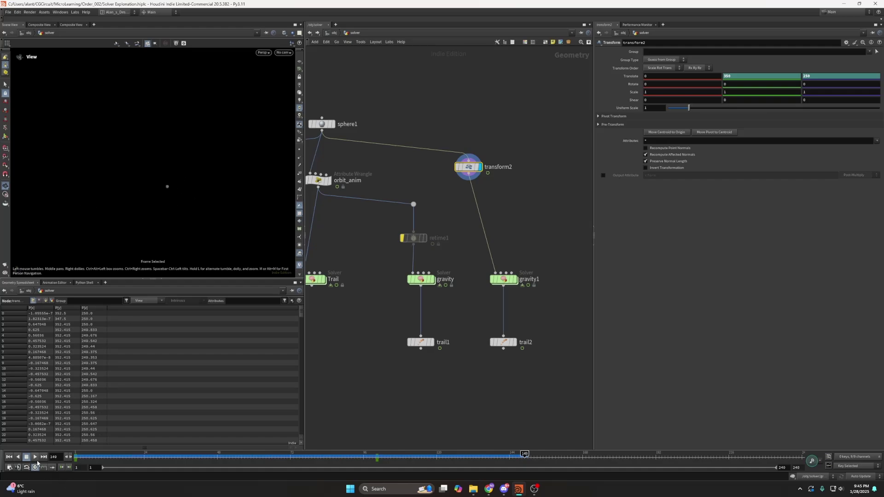
Step: Scrub the timeline around frame 55 to examine transform2's animated translation in the viewport
left_click(238, 456)
key("f")
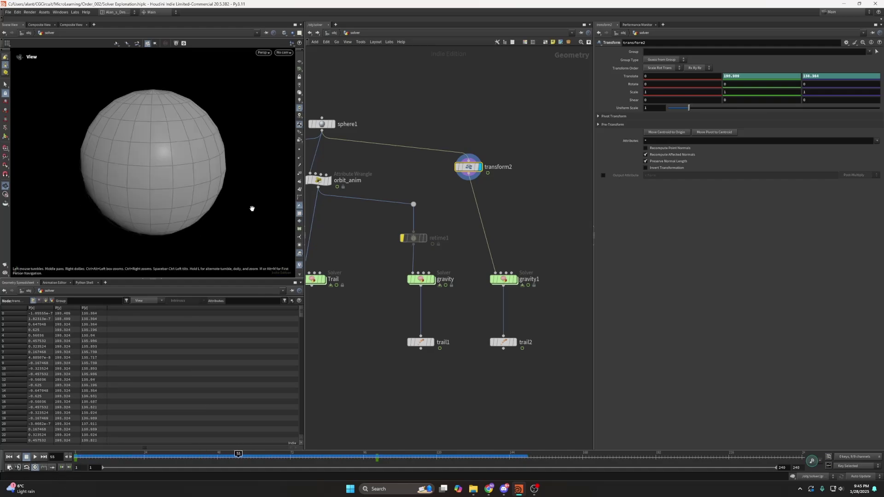
right_click_drag(252, 208, 60, 227)
right_click_drag(200, 204, 179, 220)
left_click_drag(138, 456, 218, 456)
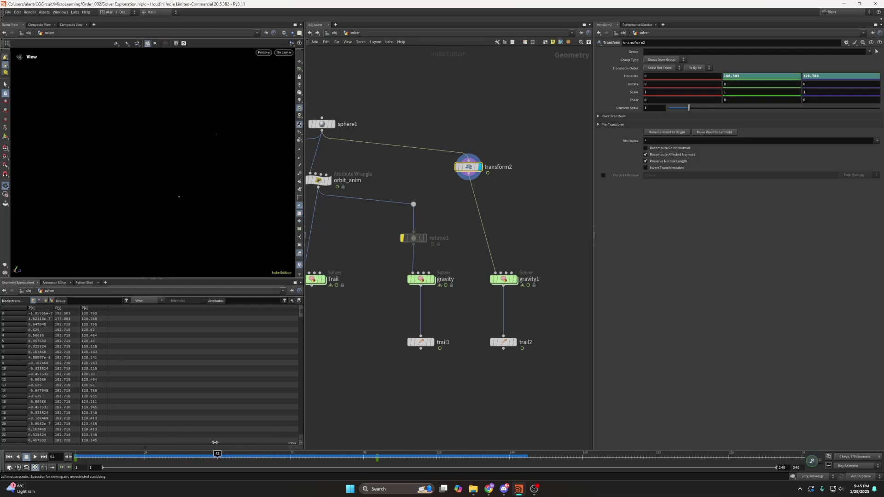
Step: Return the timeline to frame 1 and open the gravity1 solver's internal network
key("ctrl+Up")
left_click_drag(533, 255, 475, 299)
key("r")
key("i")
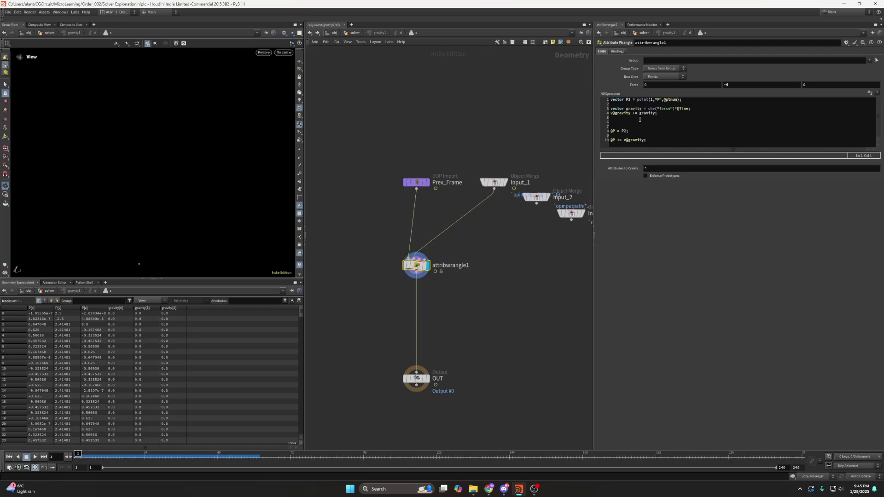
Step: Examine the P2 lookup and vector gravity lines in gravity1's attribwrangle1 along with its Y force value
left_click(638, 100)
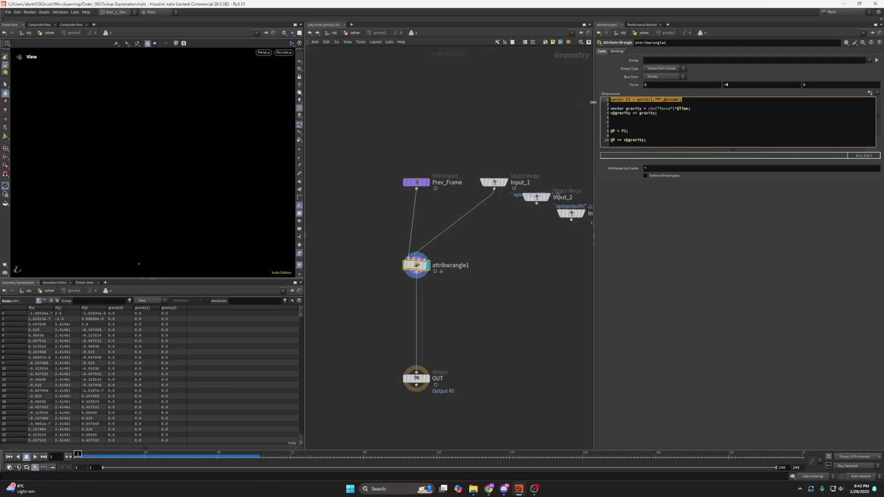
left_click(534, 288)
left_click_drag(611, 108, 697, 108)
left_click(697, 108)
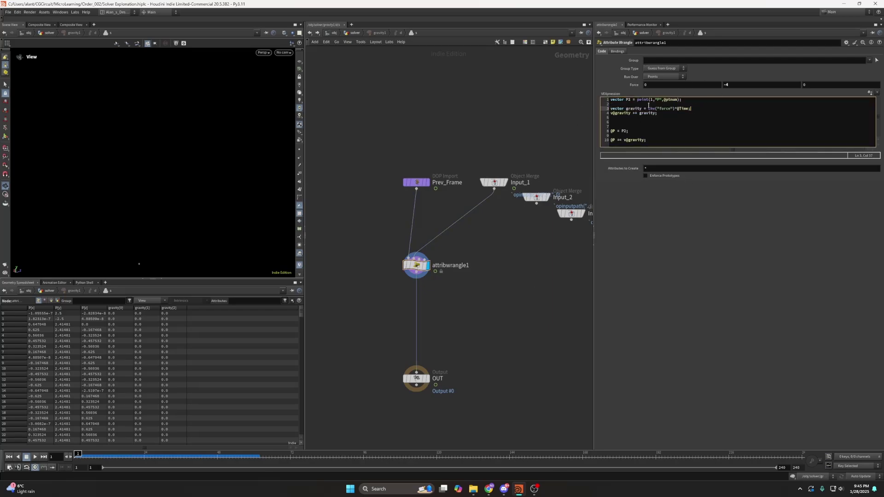
left_click(742, 86)
left_click(737, 200)
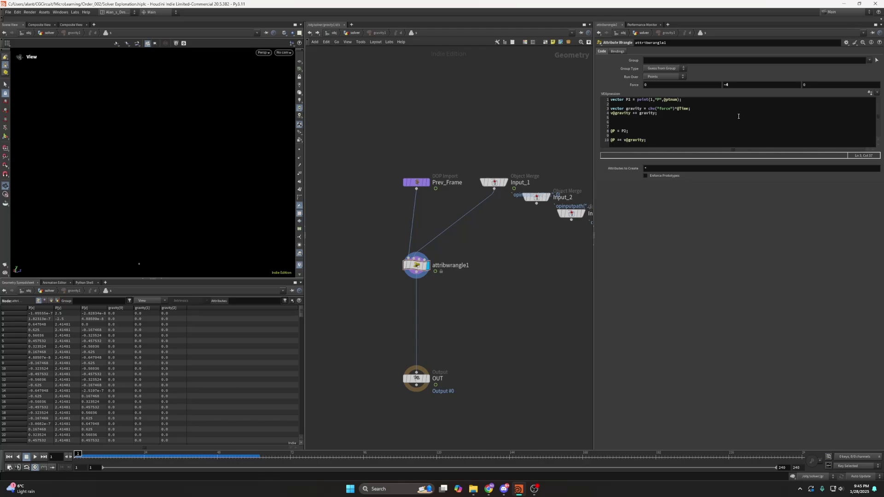
Step: Examine the v@gravity += gravity accumulation line in gravity1's attribwrangle1
left_click(610, 117)
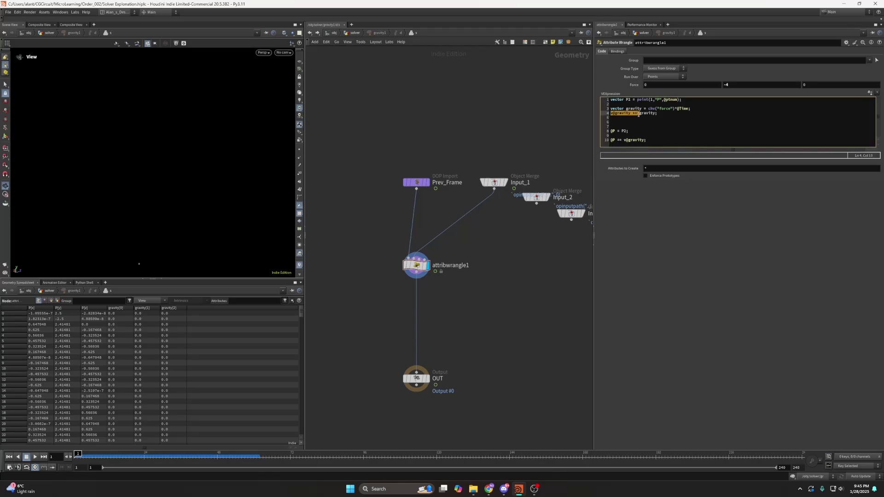
left_click_drag(610, 114, 667, 114)
left_click(667, 114)
left_click(645, 204)
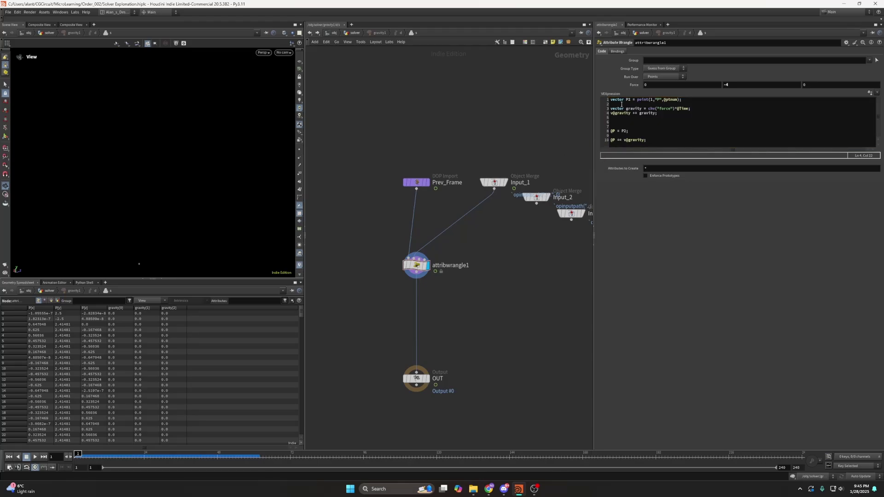
Step: Bring the sphere into closer view at frame 1 and examine the @P = P2 line in attribwrangle1
mouse_move(77, 456)
left_mouse_down()
mouse_move(199, 458)
mouse_move(76, 455)
left_mouse_up()
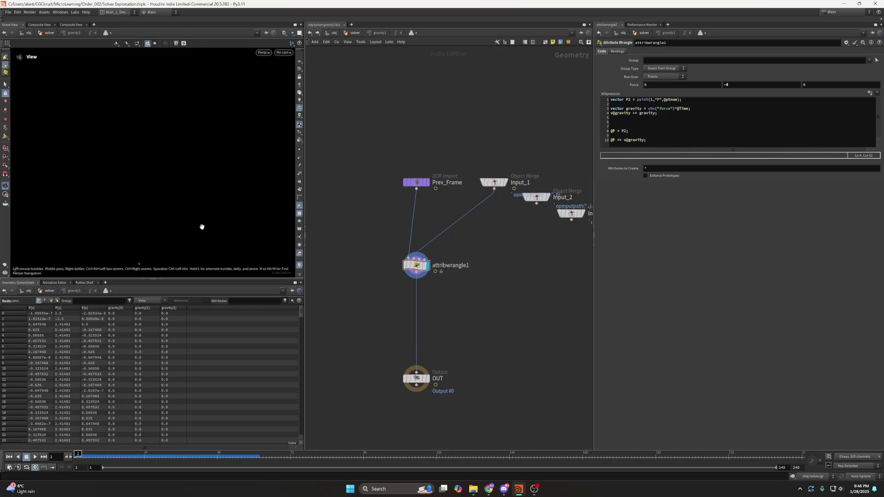
middle_click_drag(180, 237, 169, 187)
right_click_drag(150, 226, 270, 237)
middle_click_drag(269, 237, 264, 214)
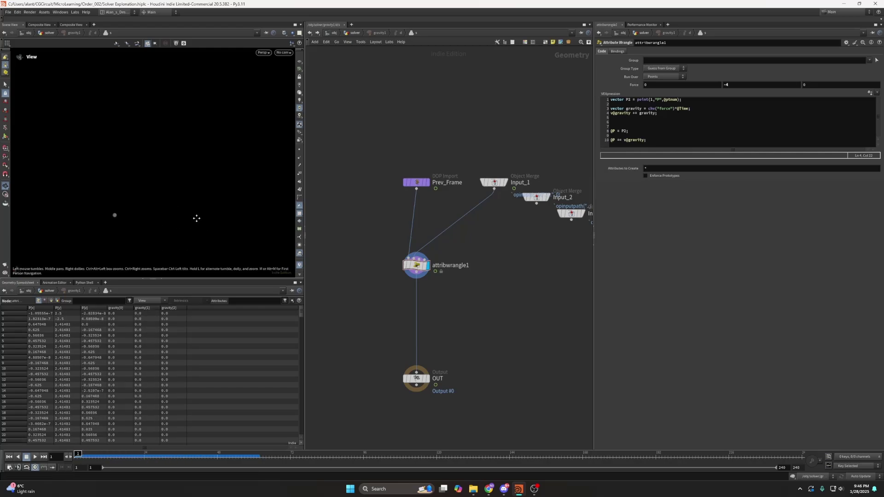
left_click_drag(610, 131, 630, 131)
left_click(610, 132)
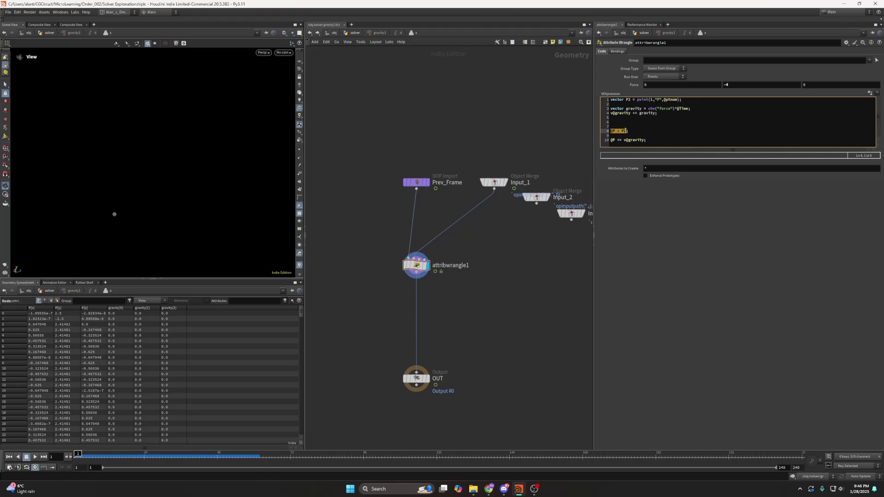
Step: Spread the Prev_Frame and Input_1 nodes apart above attribwrangle1, keeping their connections, and reselect the wrangle
left_click_drag(494, 183, 500, 182)
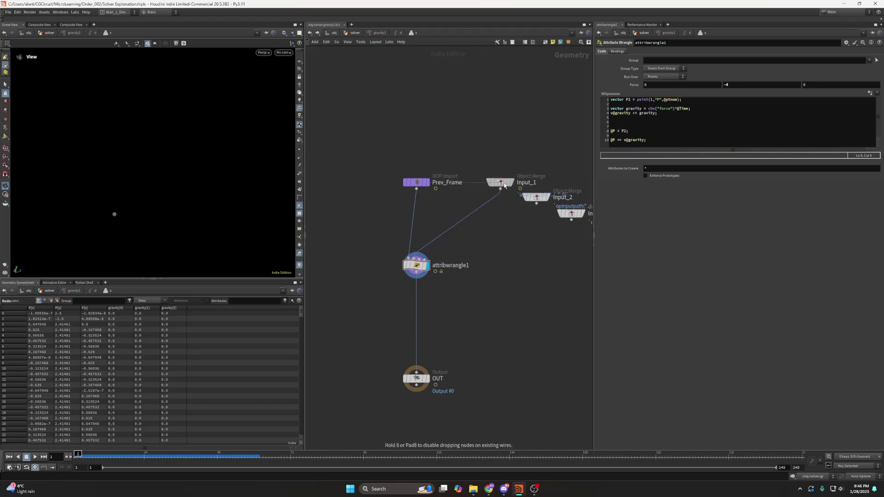
left_click_drag(414, 188, 379, 188)
left_click(417, 265)
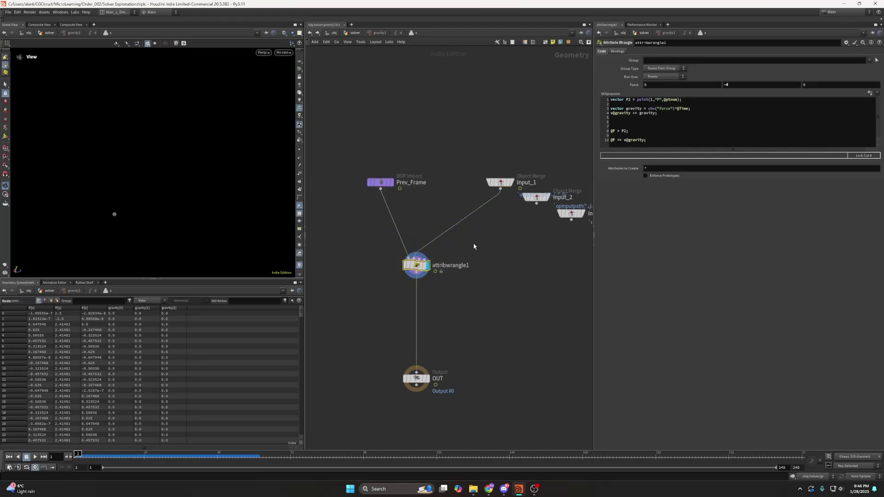
Step: Temporarily comment out the @P += v@gravity line in attribwrangle1, check the result at frame 1, and restore the line
left_click(611, 141)
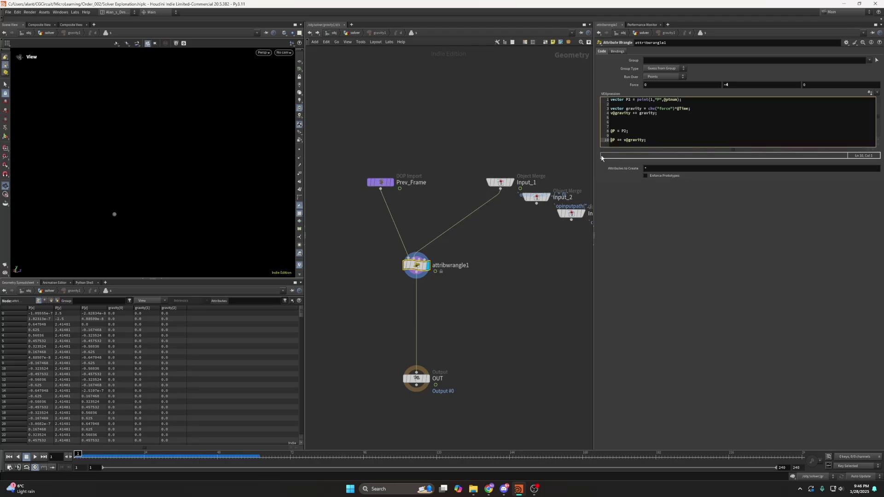
type("//")
mouse_move(79, 455)
left_mouse_down()
mouse_move(199, 454)
mouse_move(78, 454)
left_mouse_up()
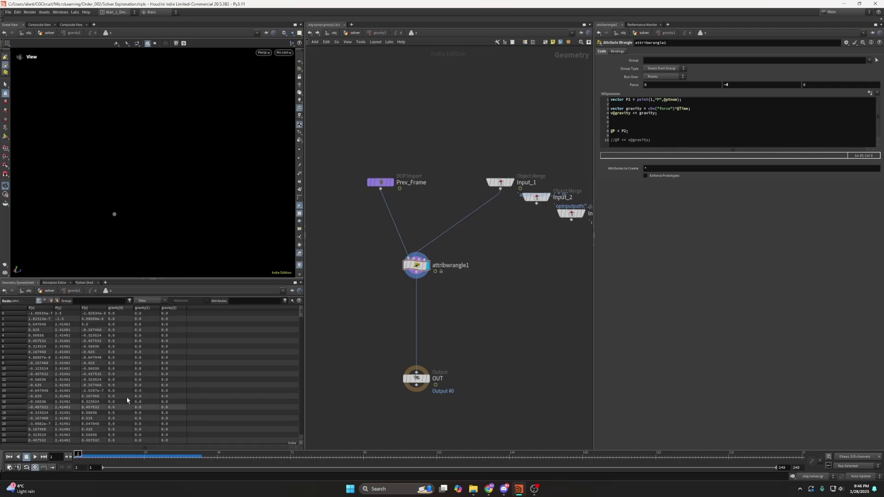
key("BackSpace")
key("BackSpace")
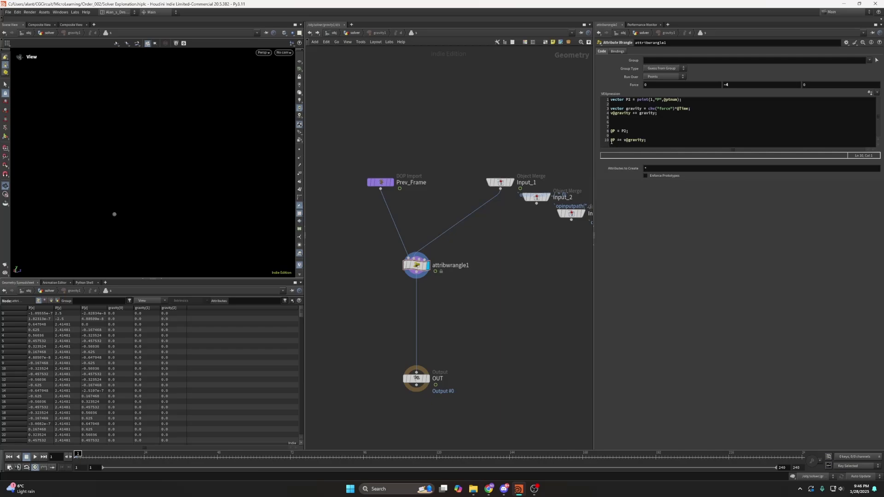
Step: Go up to the parent network to examine transform2's connection into gravity1, and reopen gravity1's internal network
left_click(361, 34)
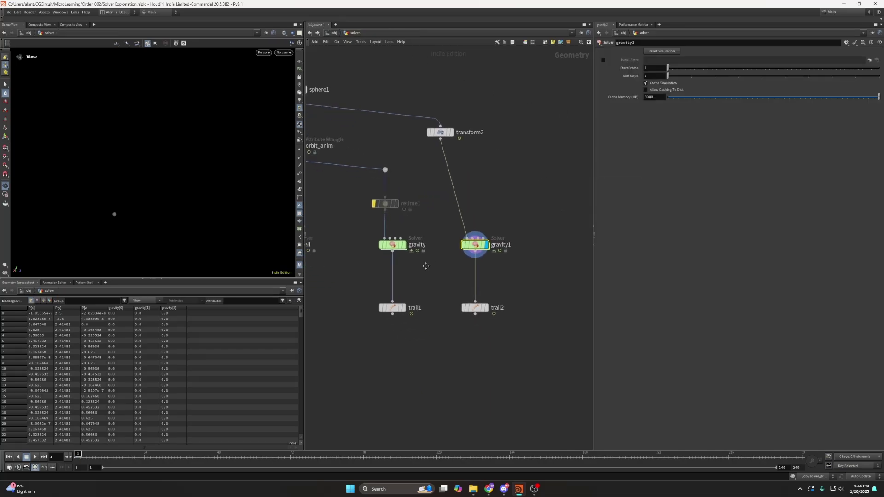
middle_click(459, 232)
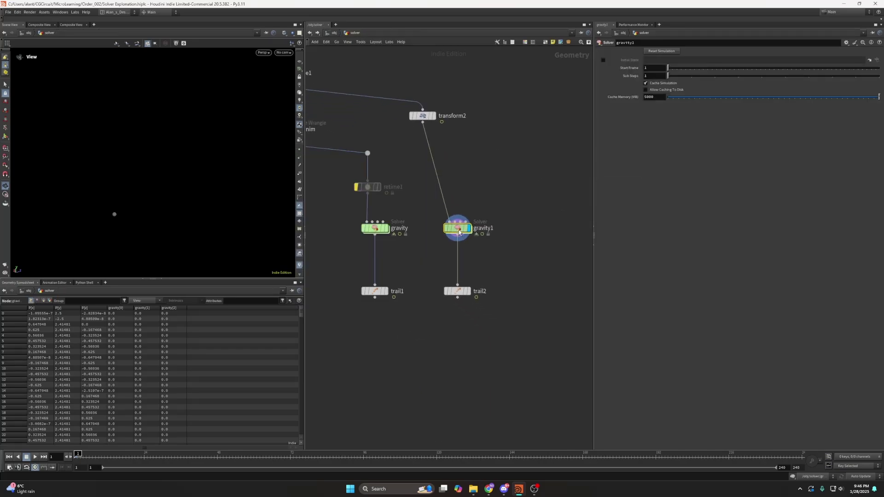
middle_click_drag(459, 232, 400, 242)
left_click(364, 132)
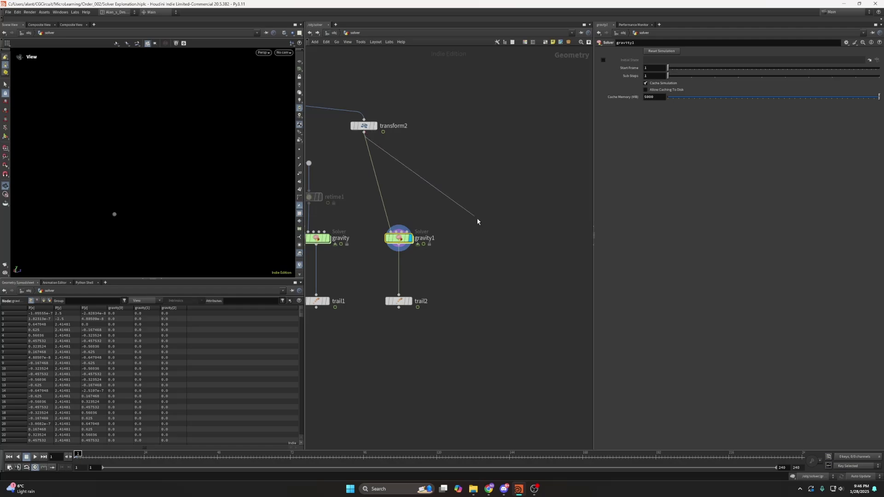
left_click(512, 254)
double_click(405, 238)
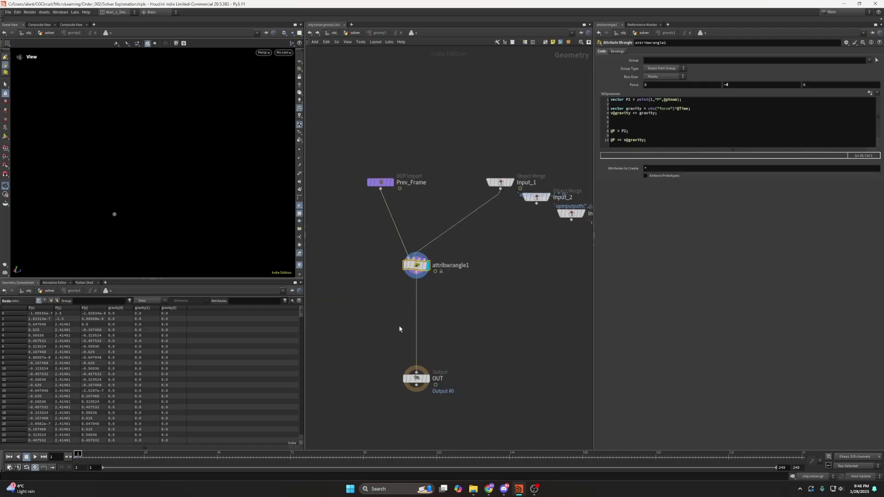
Step: Examine the @P += v@gravity line and its v@gravity term in attribwrangle1
triple_click(630, 139)
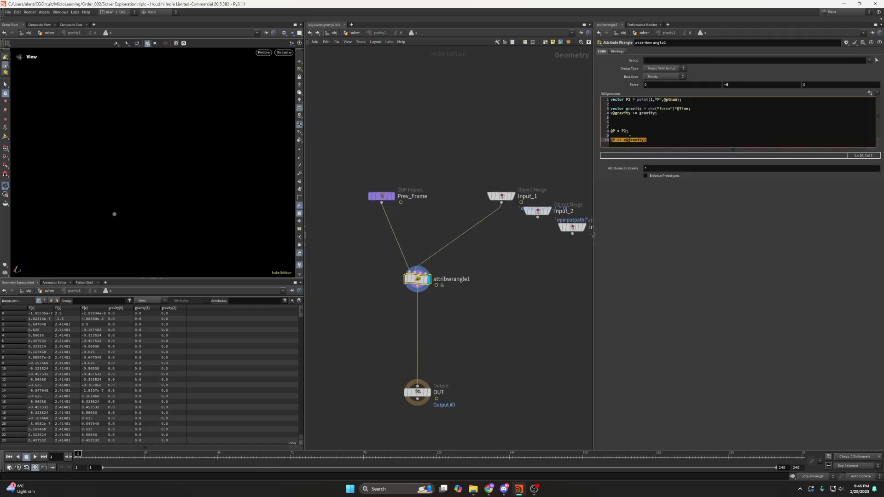
triple_click(651, 142)
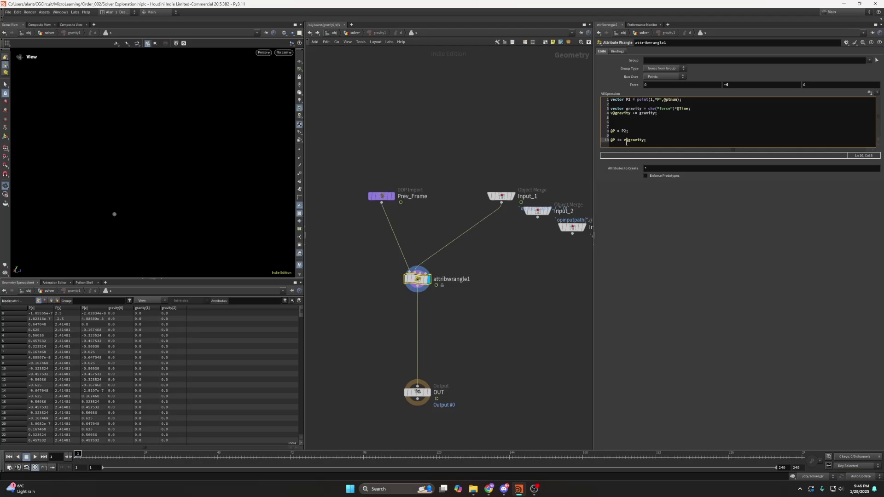
left_click(509, 304)
left_click_drag(624, 140, 649, 141)
left_click(649, 140)
left_click(517, 340)
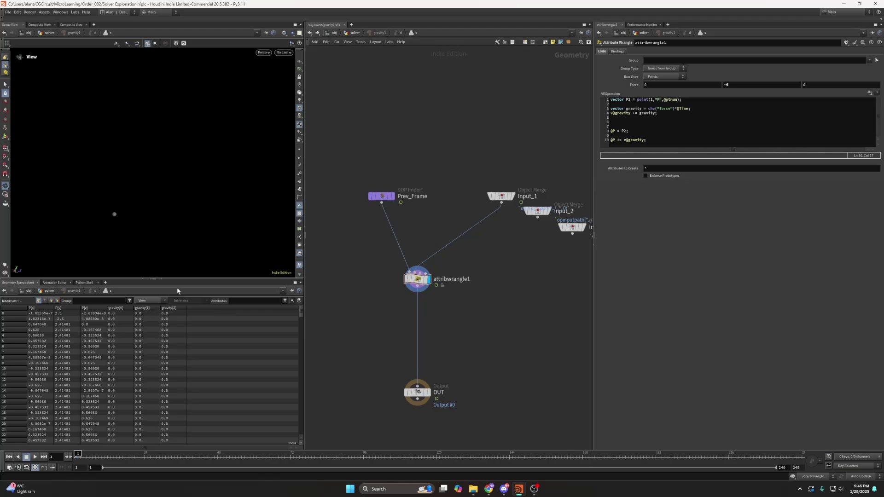
Step: Play the simulation from frame 1 to about frame 60 and display trail2 in the parent network
left_click(35, 457)
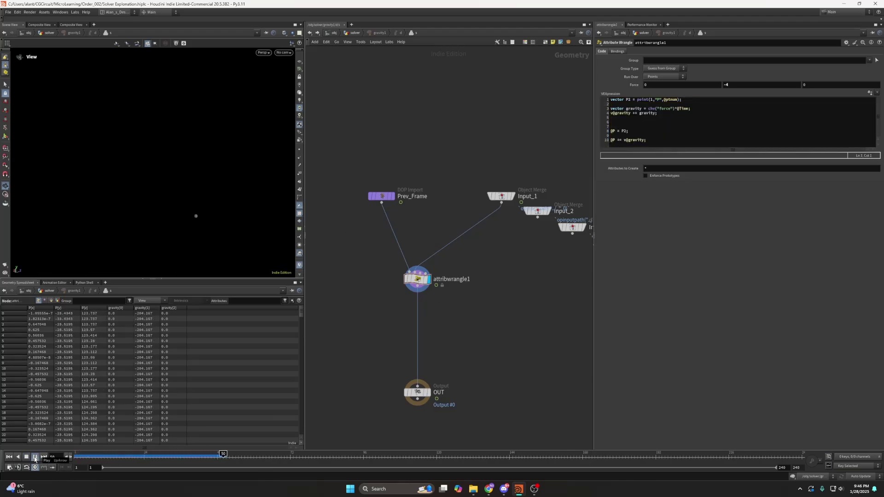
left_click(34, 457)
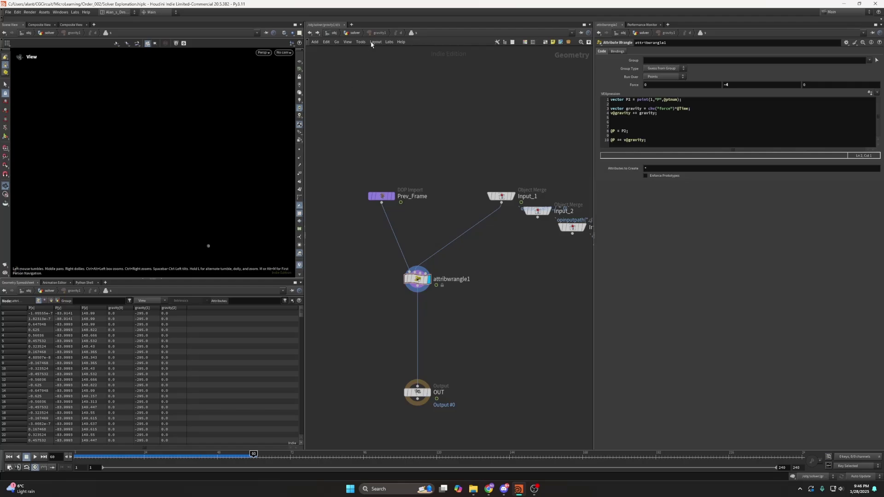
left_click(355, 33)
left_click(410, 301)
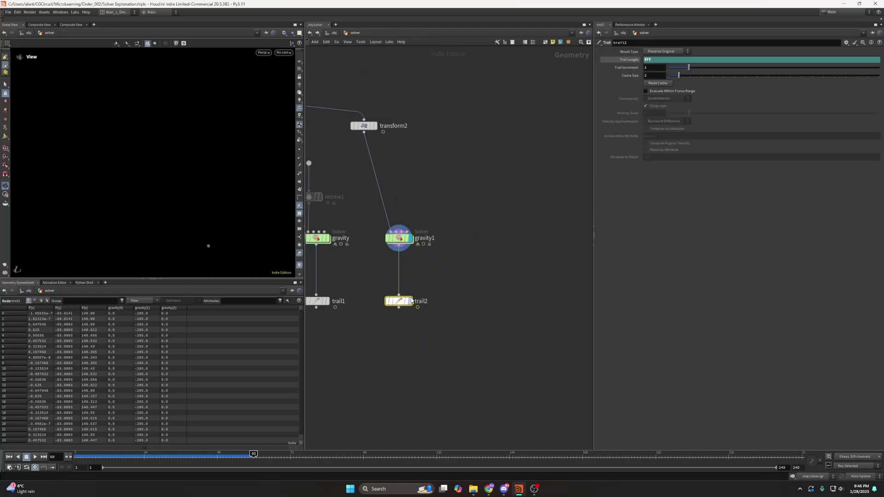
left_click(410, 301)
left_click_drag(219, 244, 167, 194)
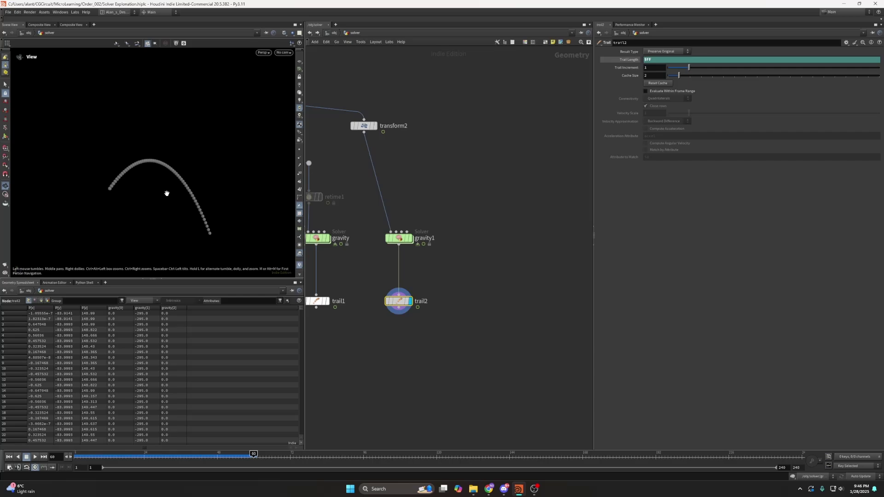
Step: Scrub the timeline between about frames 46 and 69 to examine the arc traced by trail2 in the viewport
left_click(278, 457)
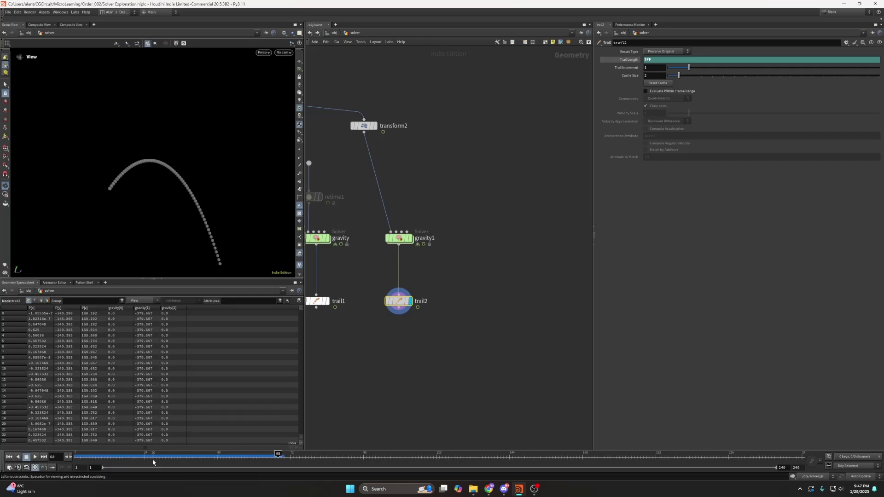
left_click(169, 458)
left_click_drag(200, 462, 211, 461)
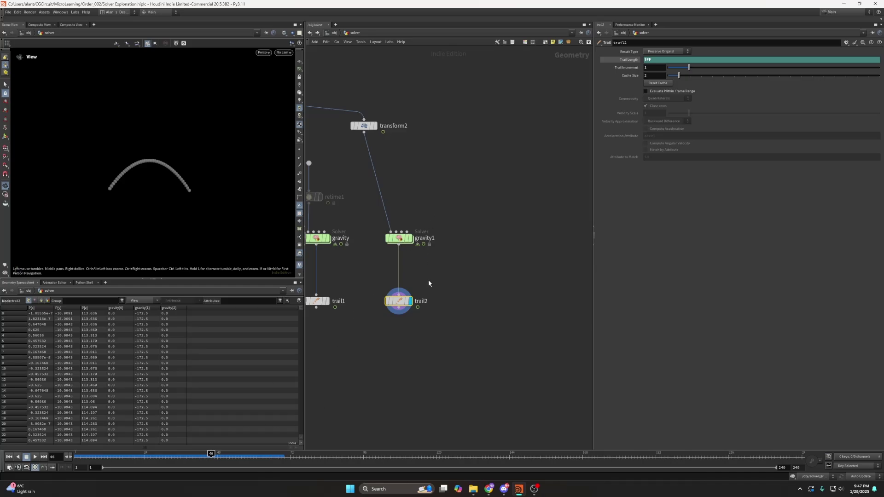
middle_click_drag(429, 283, 472, 285)
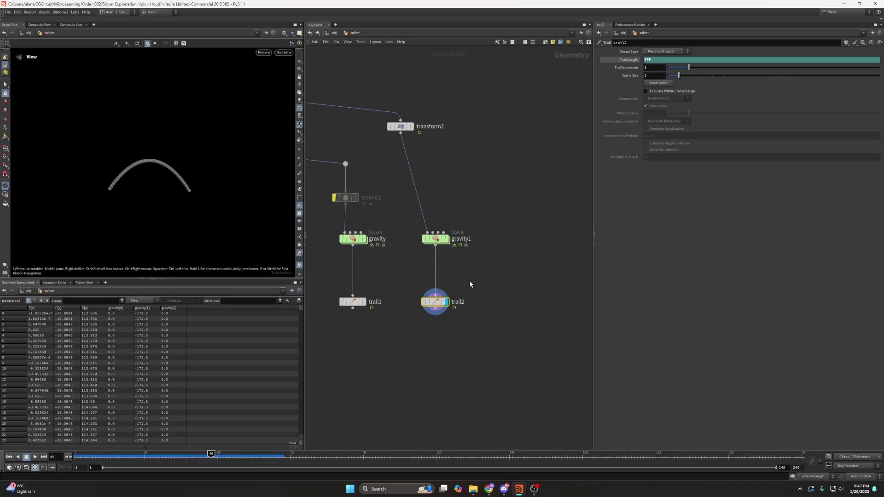
middle_click_drag(472, 284, 489, 290)
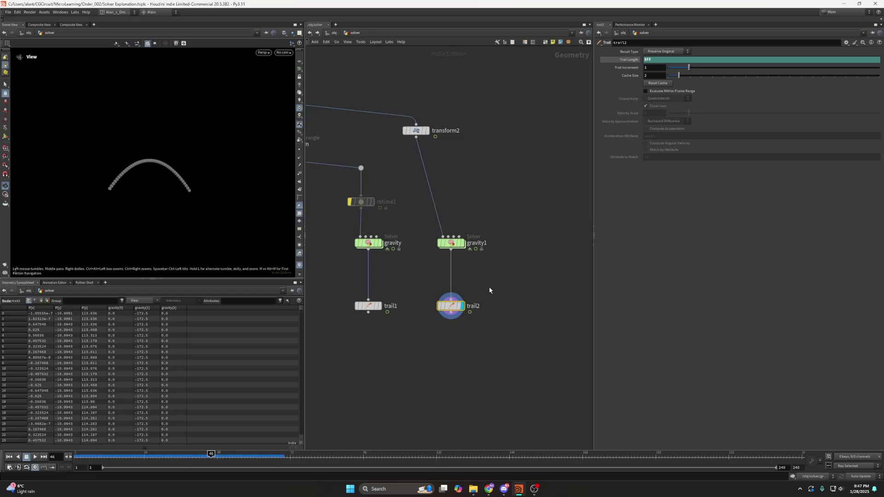
left_click_drag(205, 458, 282, 464)
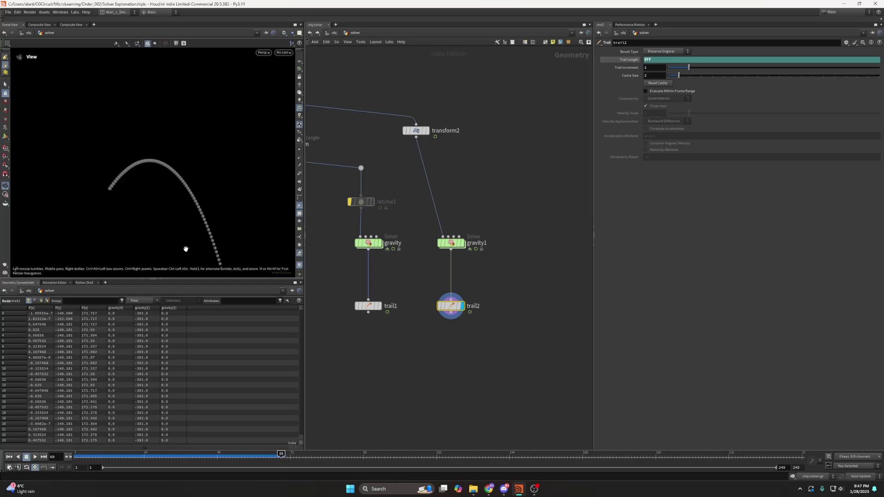
left_click_drag(184, 251, 154, 229)
Step: Replay trail2's arc from frame 1 and pause at about frame 63 to examine its curve
left_click_drag(84, 456, 35, 458)
left_click(35, 458)
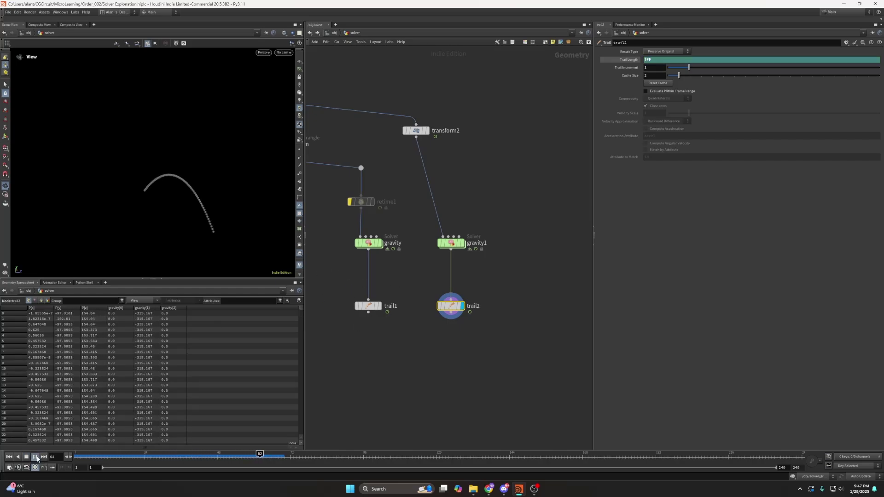
left_click(35, 457)
left_click_drag(173, 205, 169, 185)
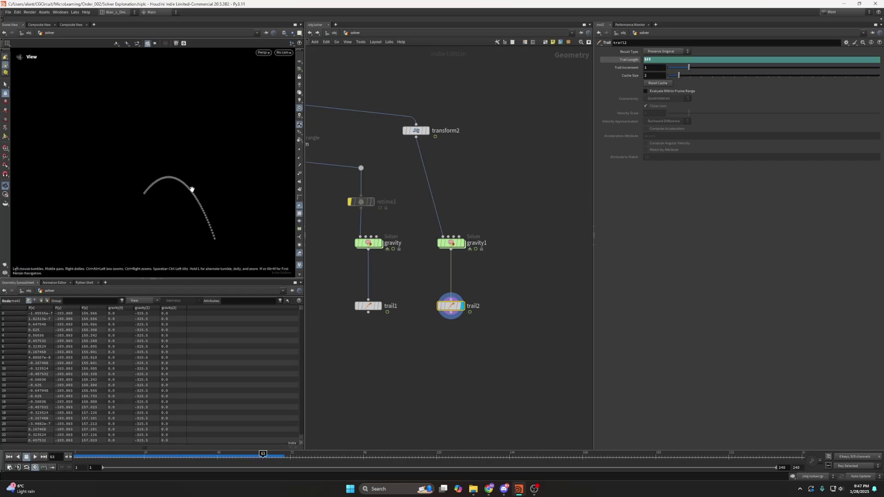
Step: Display gravity1, scrub its sphere's motion to frame 66, and display trail2 again
left_click_drag(108, 459, 263, 457)
left_click(463, 245)
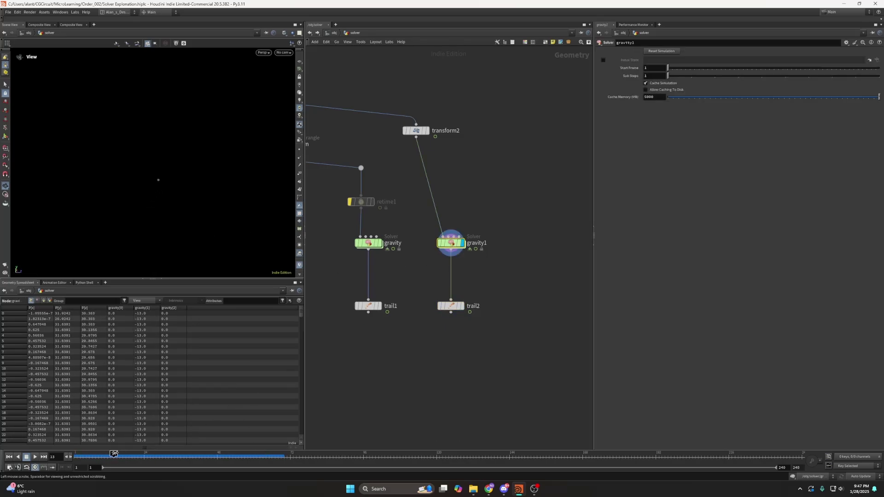
left_click(462, 305)
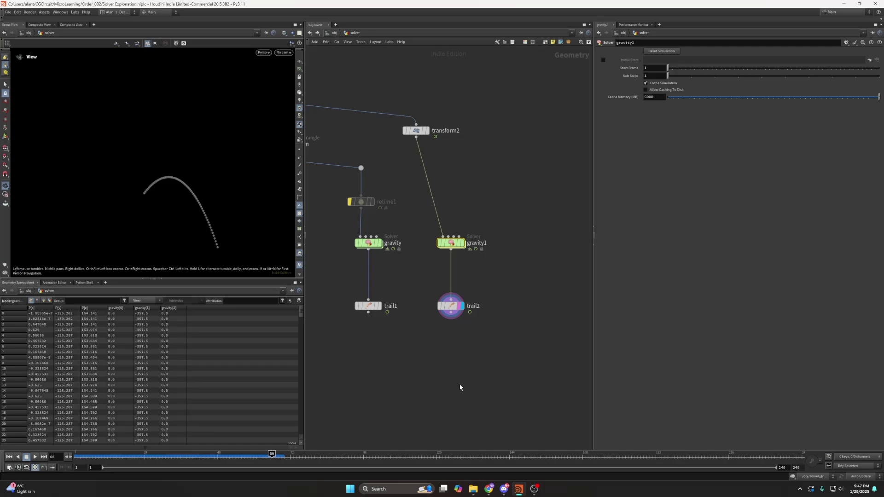
Step: Frame all the nodes of the solver network to view the complete setup
middle_click_drag(460, 385, 483, 391)
left_click(482, 312)
key("h")
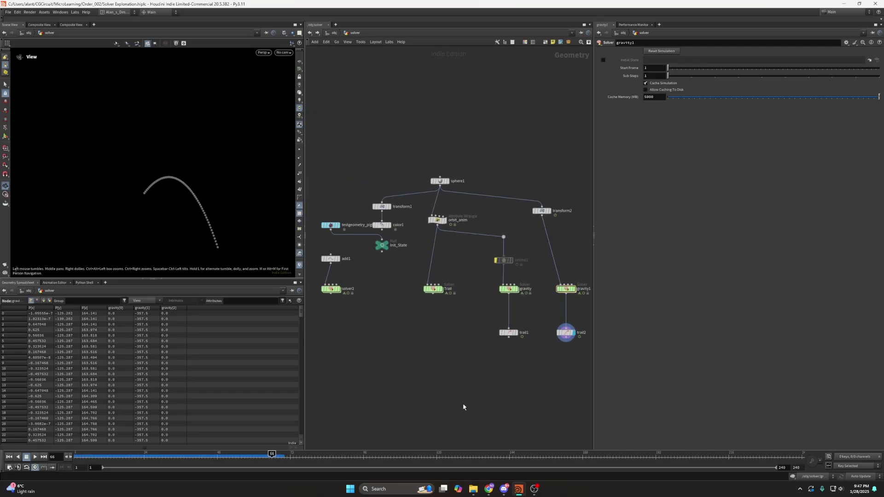